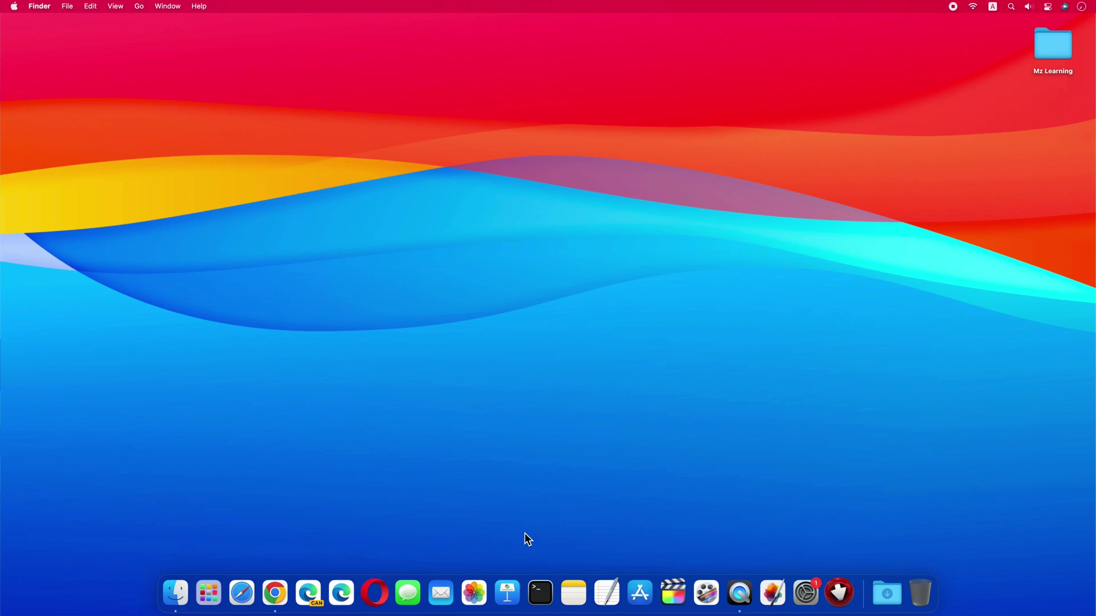
Step: Sign in to Playground AI with Google and open the Create an Image board
click(282, 593)
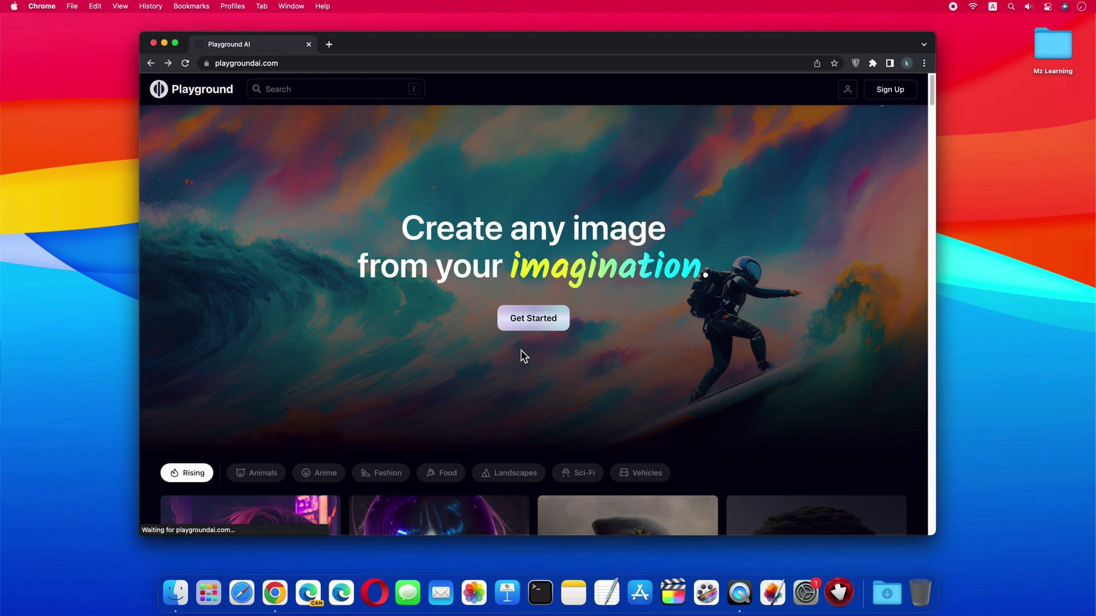
click(540, 327)
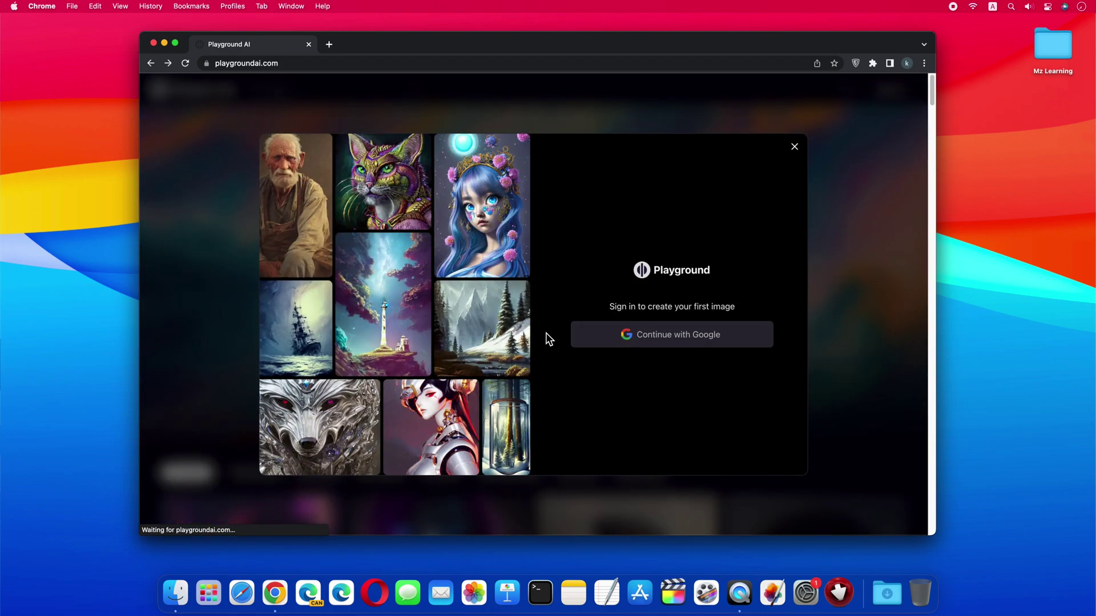
click(688, 340)
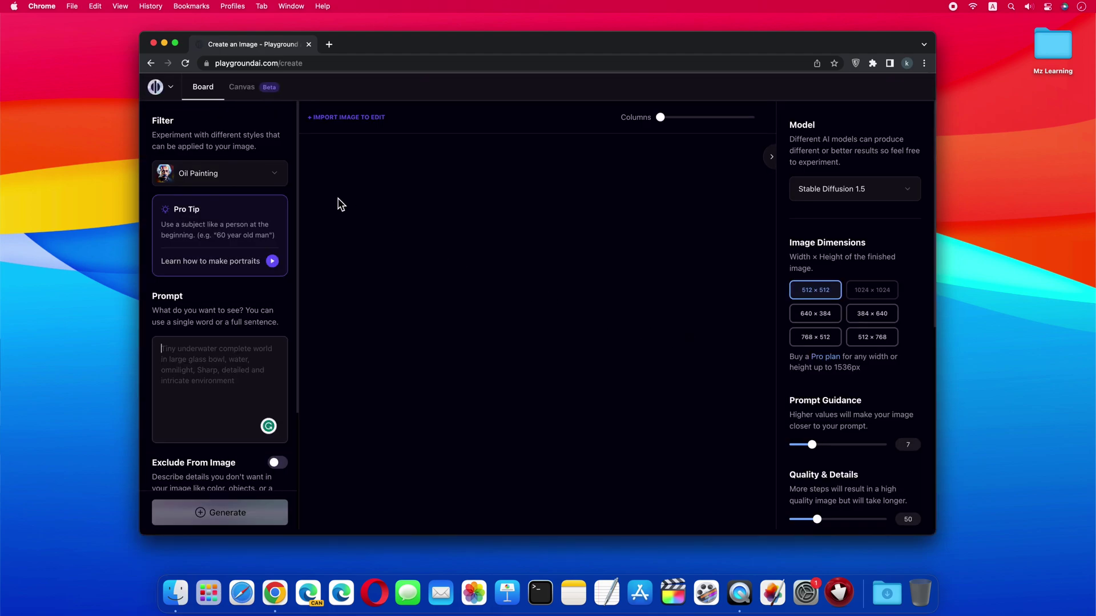
Step: Apply the Perfume style filter and enter the prompt 'Realistic cartoon'
click(265, 179)
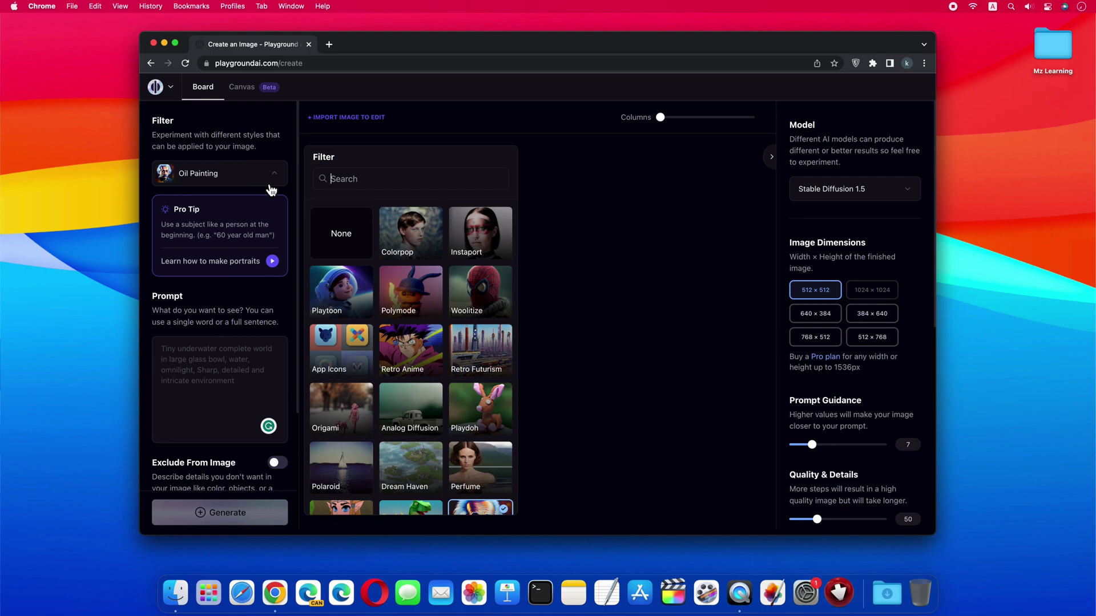
click(487, 460)
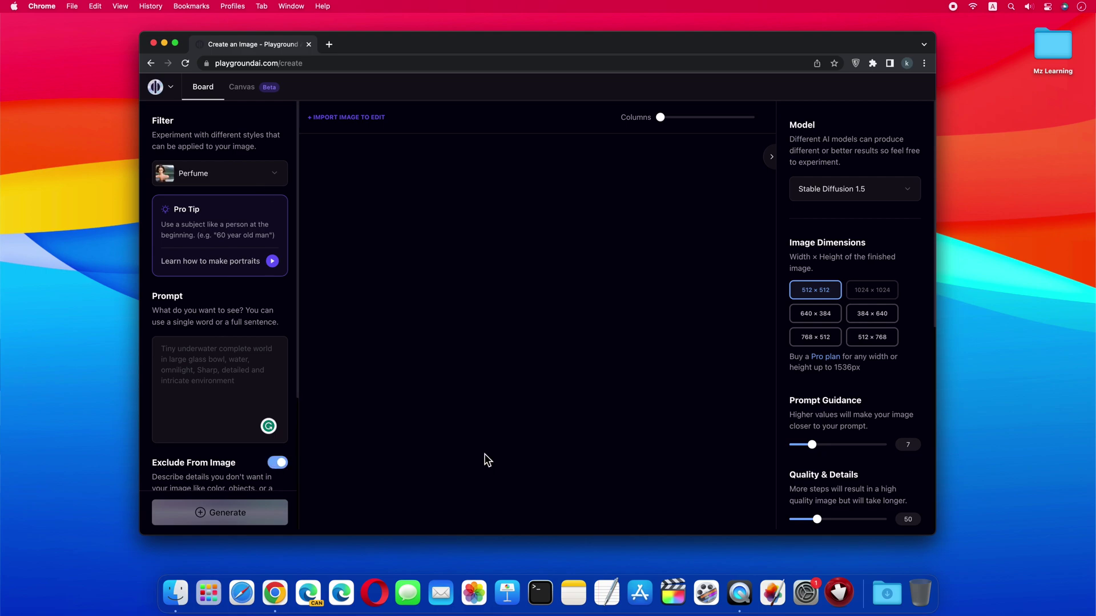
click(206, 354)
text(Realistic cartoon)
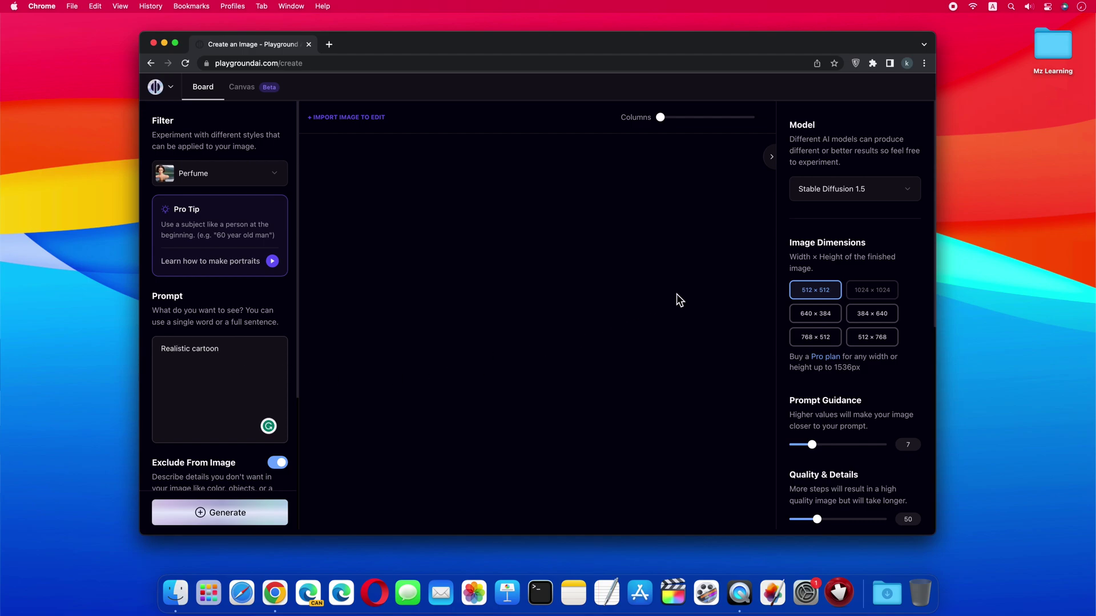
Step: Keep Stable Diffusion 1.5 as the model and set Number of Images to 3
click(901, 193)
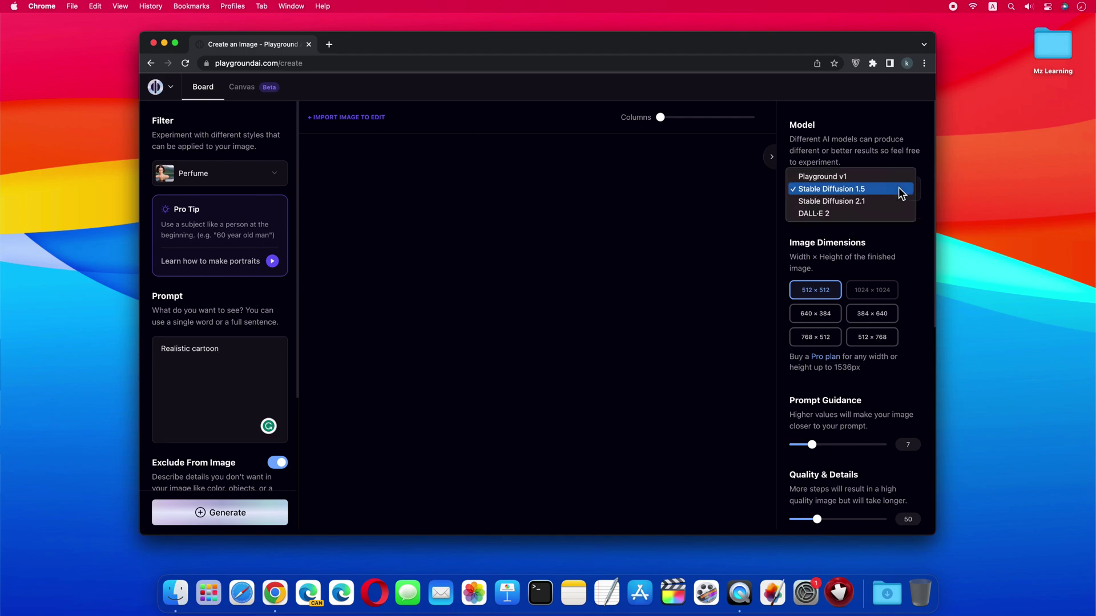
click(862, 190)
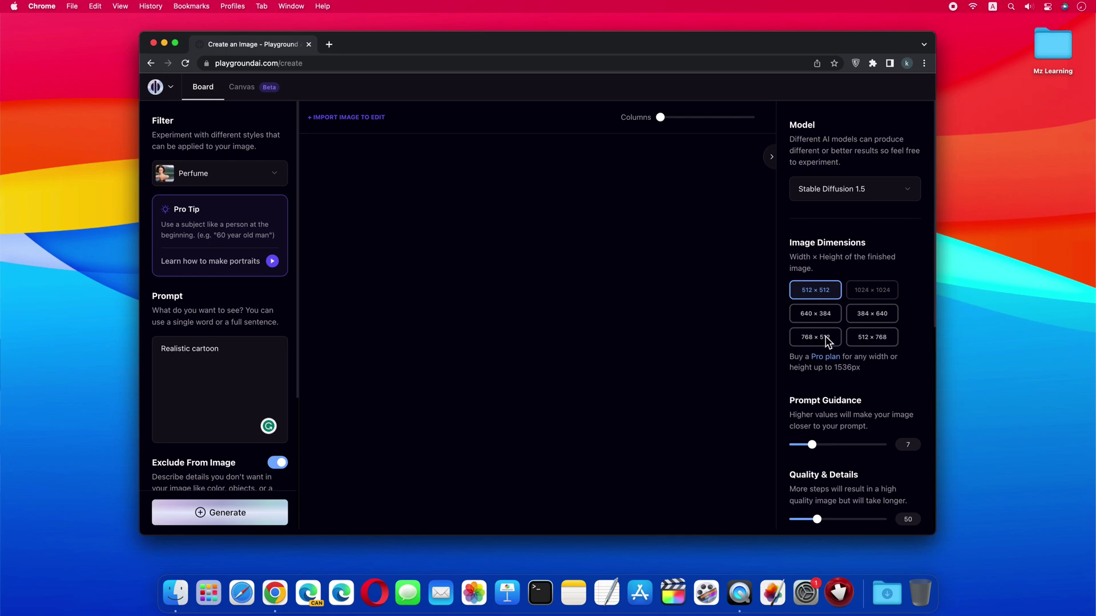
scroll(865, 399, down, 2)
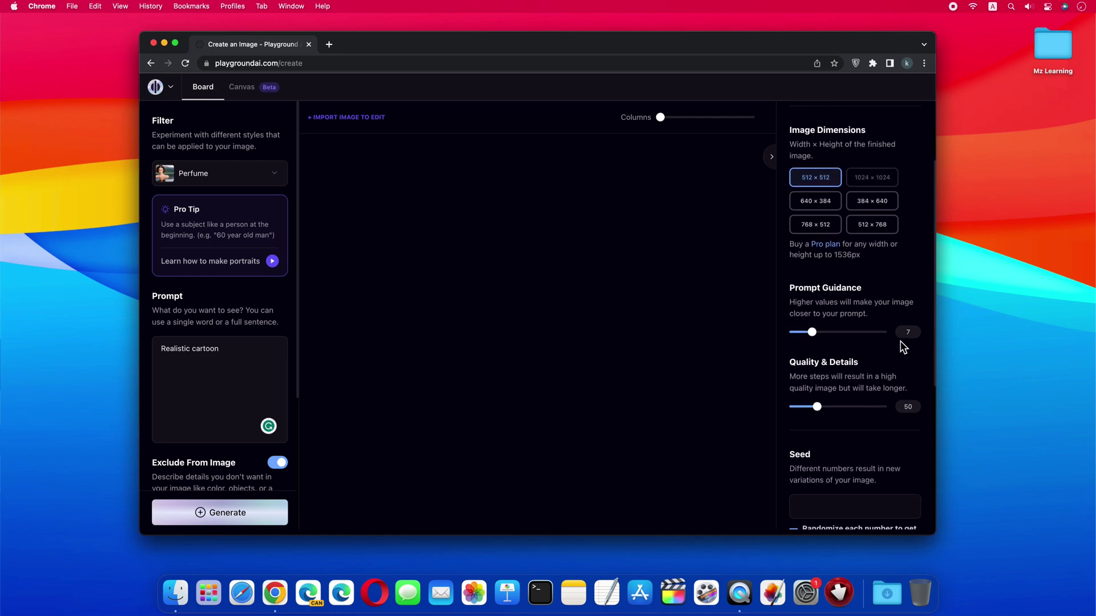
scroll(882, 427, down, 4)
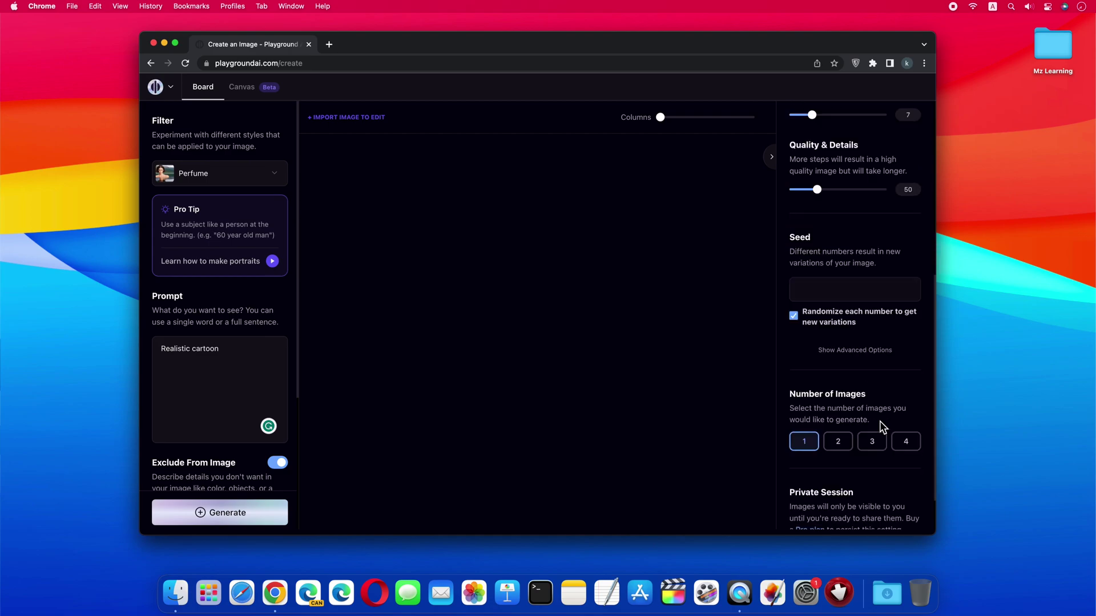
scroll(883, 427, down, 1)
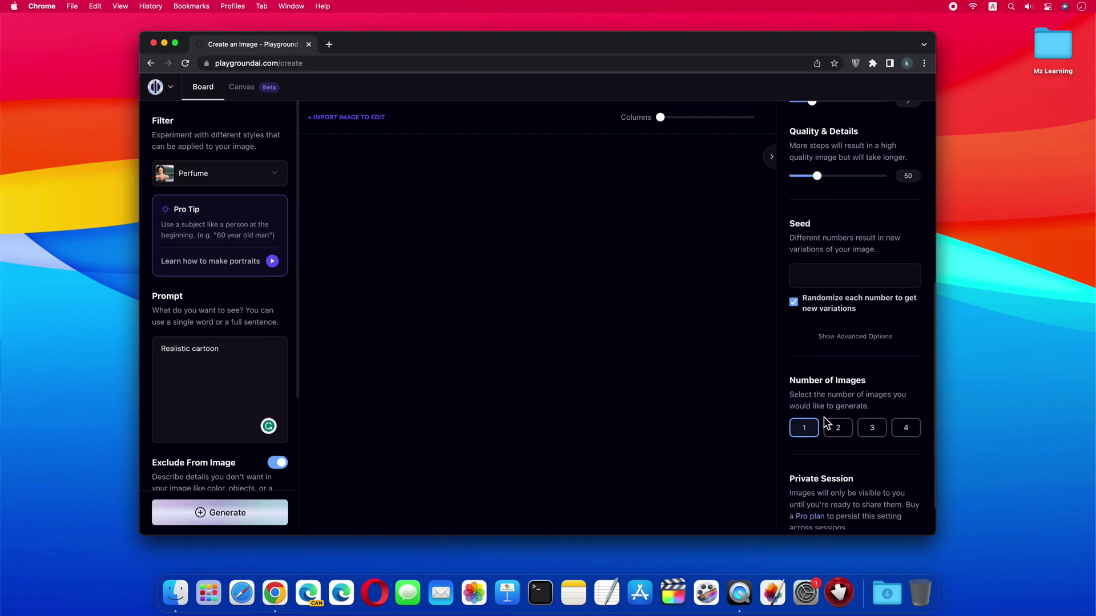
click(874, 429)
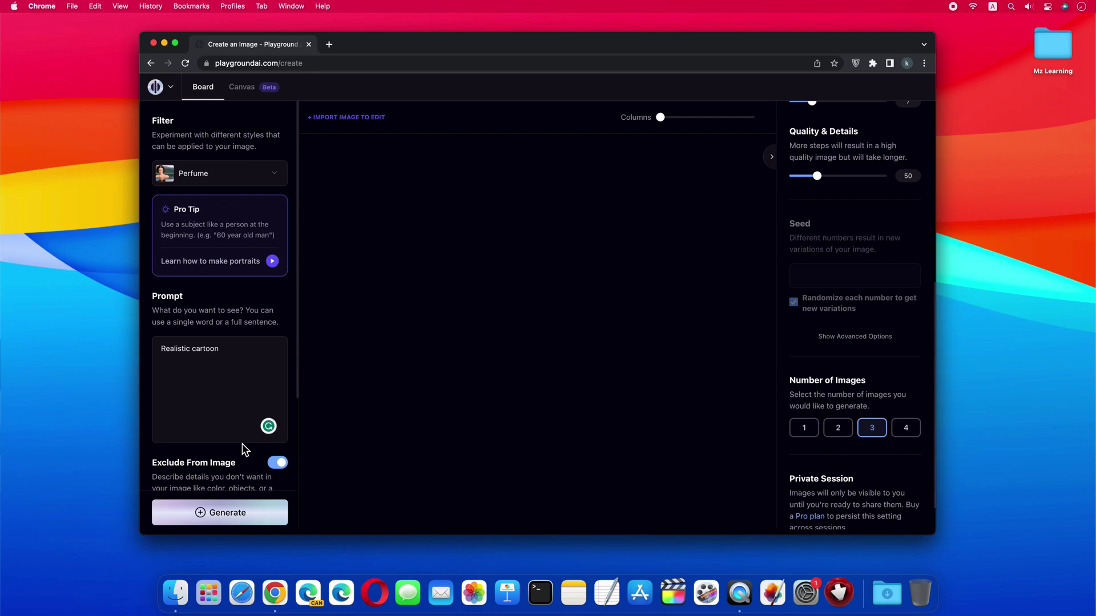
Step: Upload Me.jpg as the Image to Image inspiration photo, with strength at 30
scroll(242, 443, down, 5)
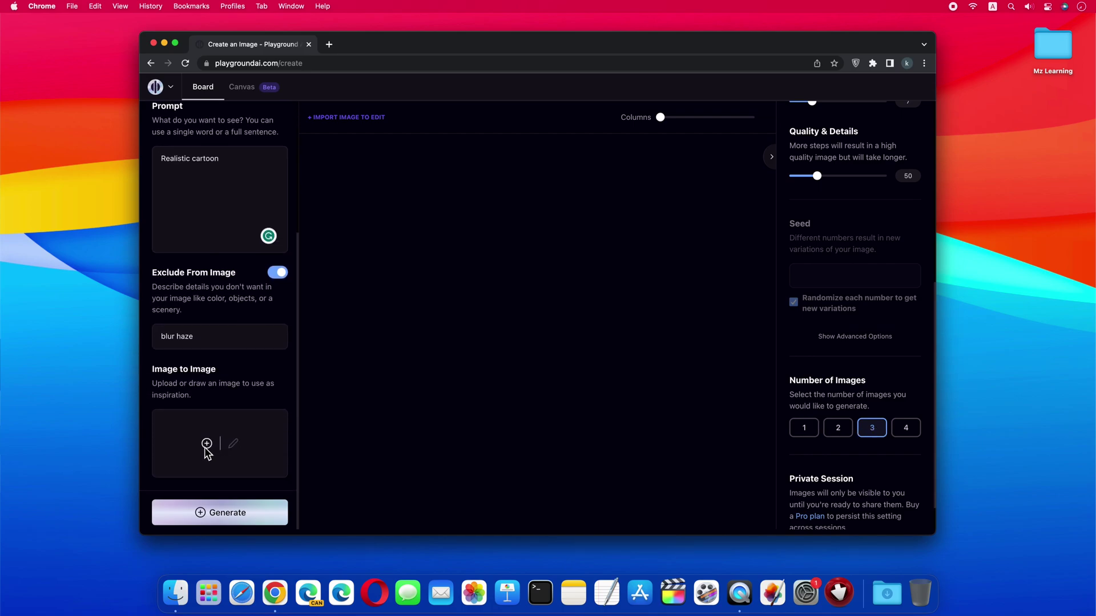
click(207, 445)
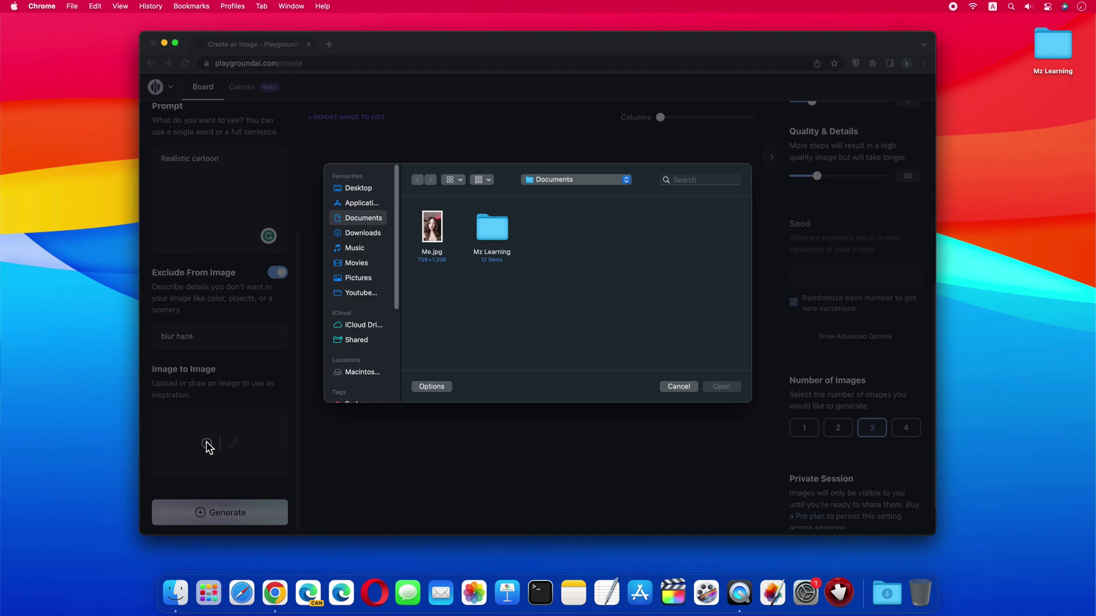
click(437, 235)
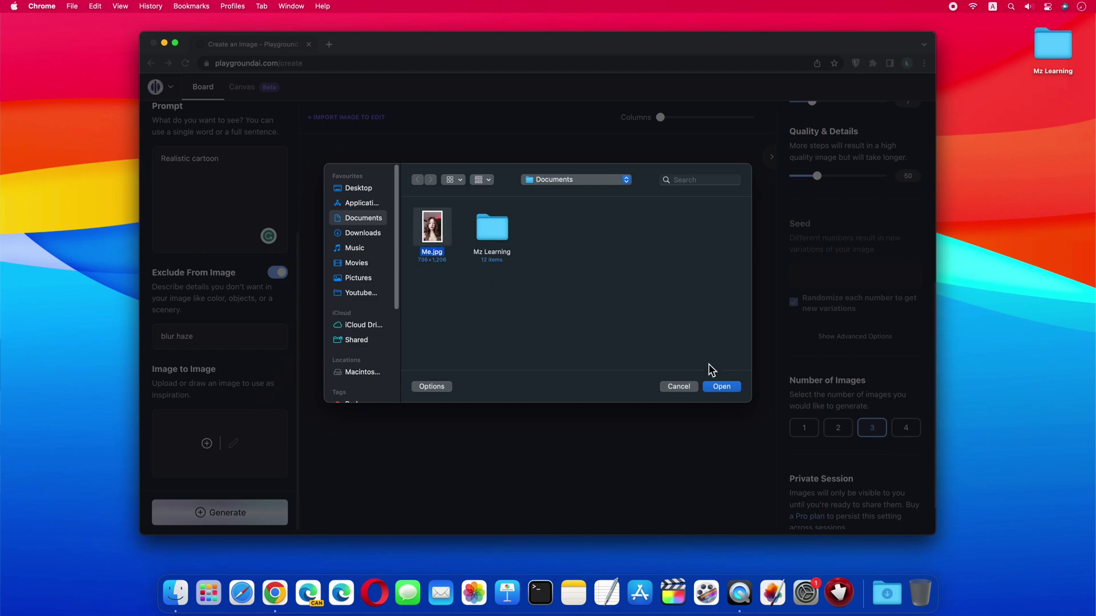
click(720, 387)
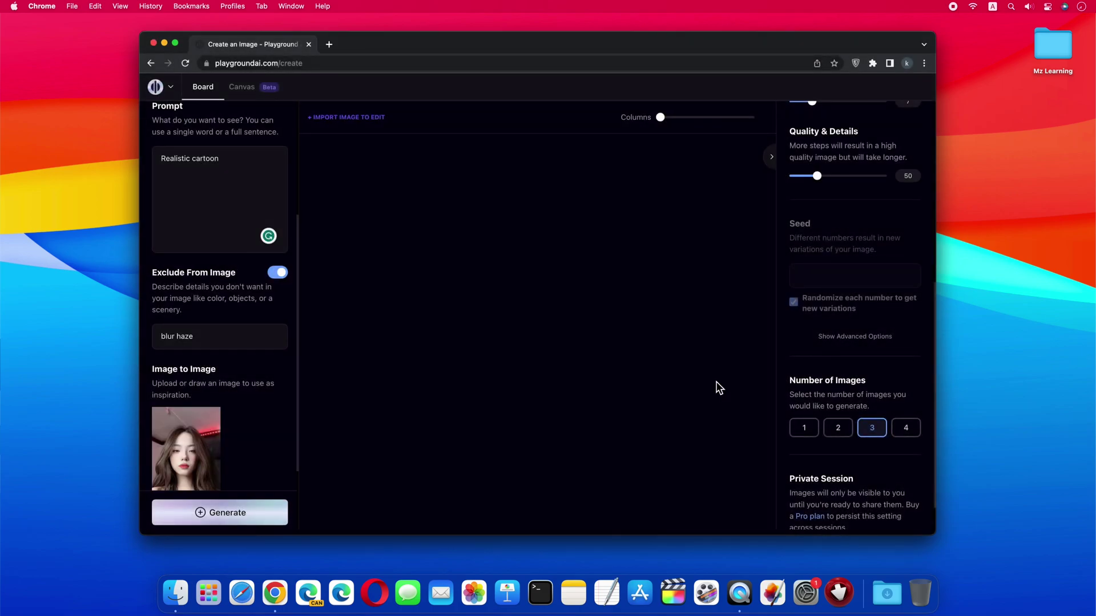
scroll(271, 441, down, 3)
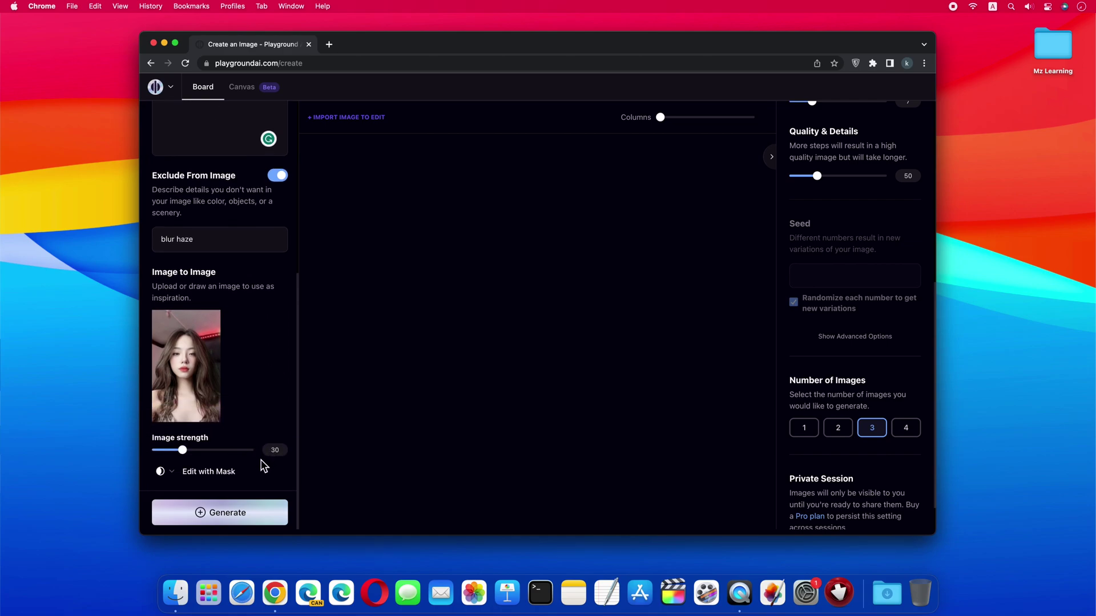
Step: Generate portraits, then raise image strength from 30 to 60 and regenerate
click(252, 513)
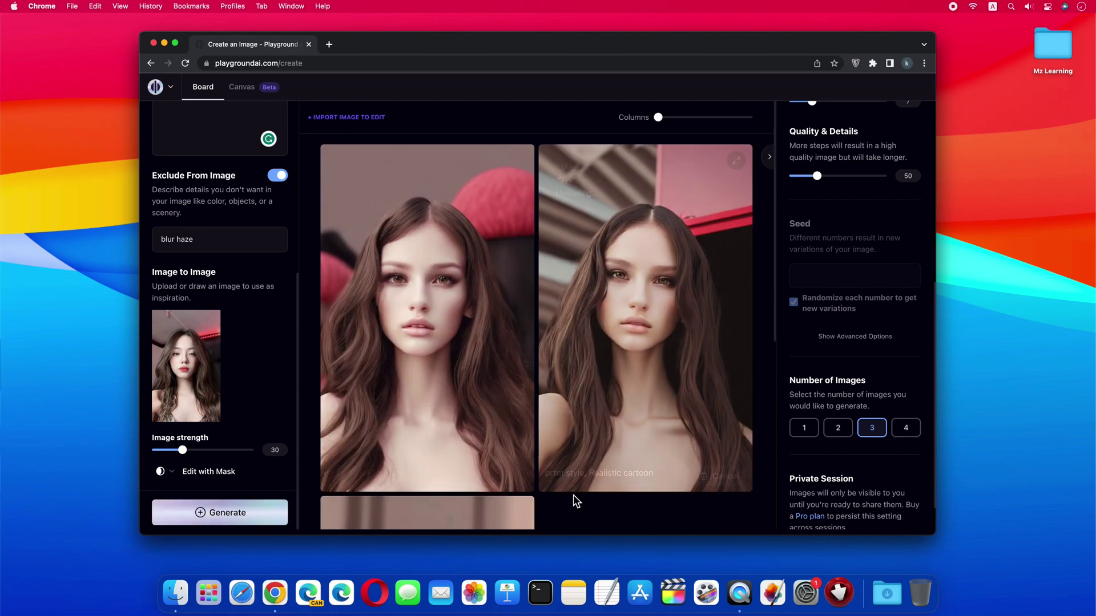
scroll(573, 495, down, 3)
scroll(573, 495, down, 10)
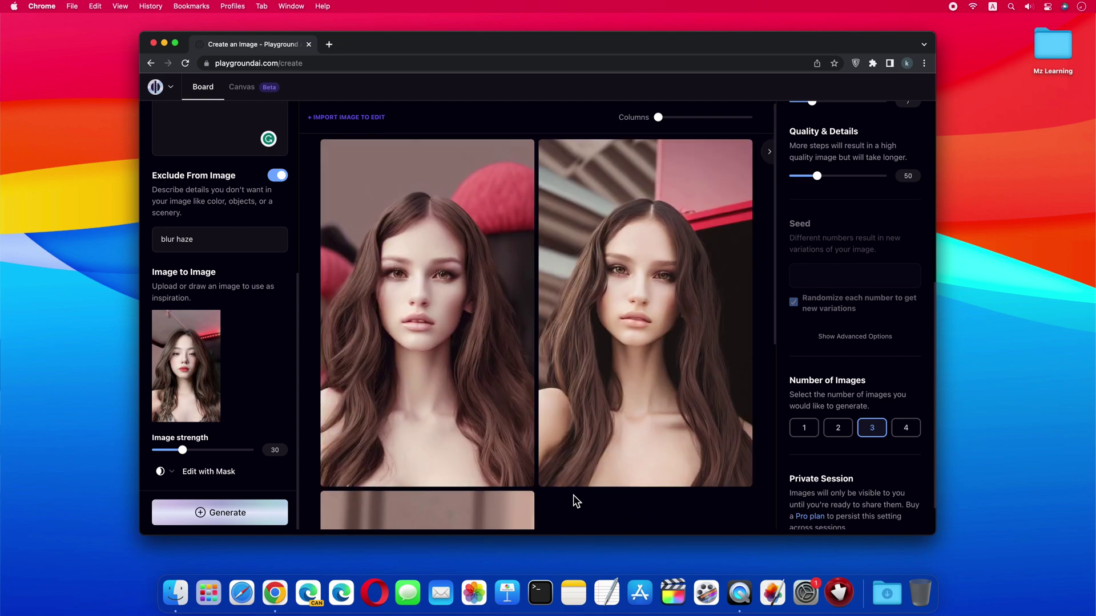
drag(182, 451, 213, 452)
click(221, 514)
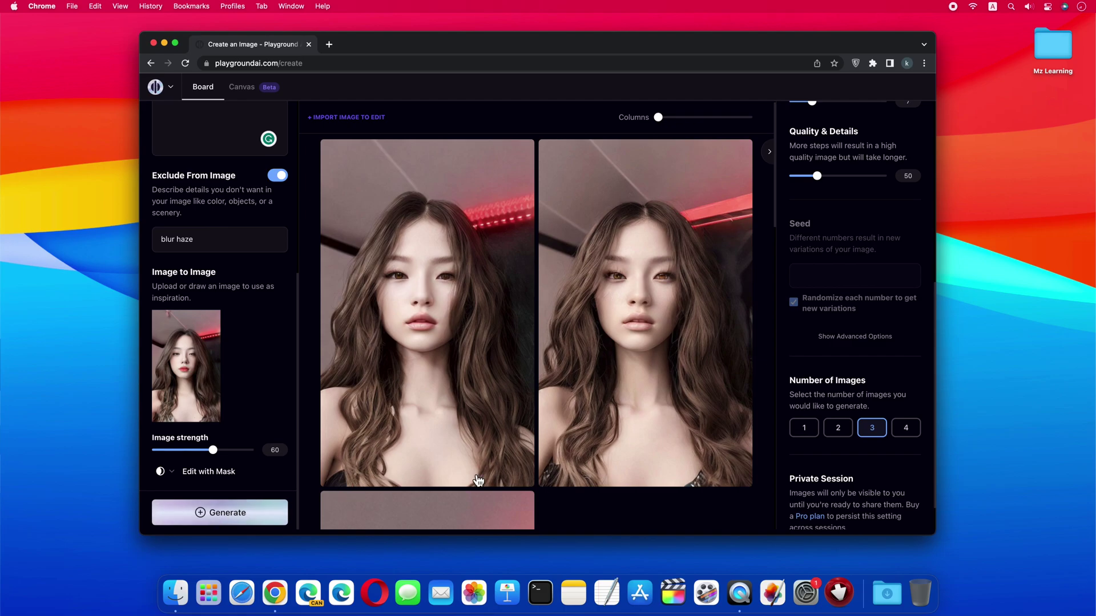
Step: Download the left Realistic cartoon portrait as a PNG
scroll(581, 515, down, 3)
scroll(581, 515, down, 3)
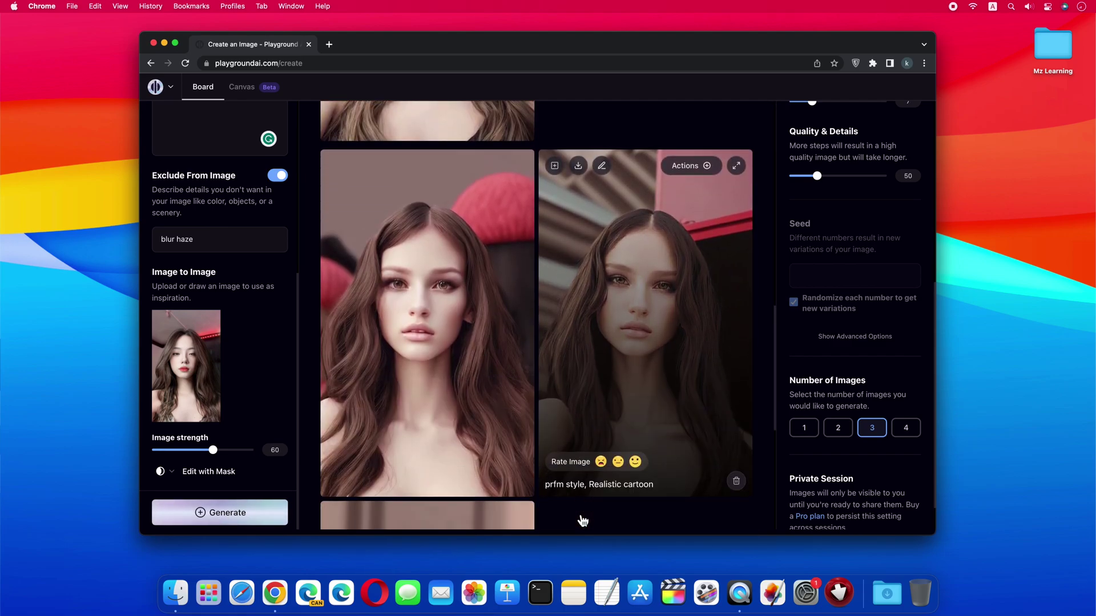
scroll(581, 515, up, 3)
scroll(581, 515, up, 4)
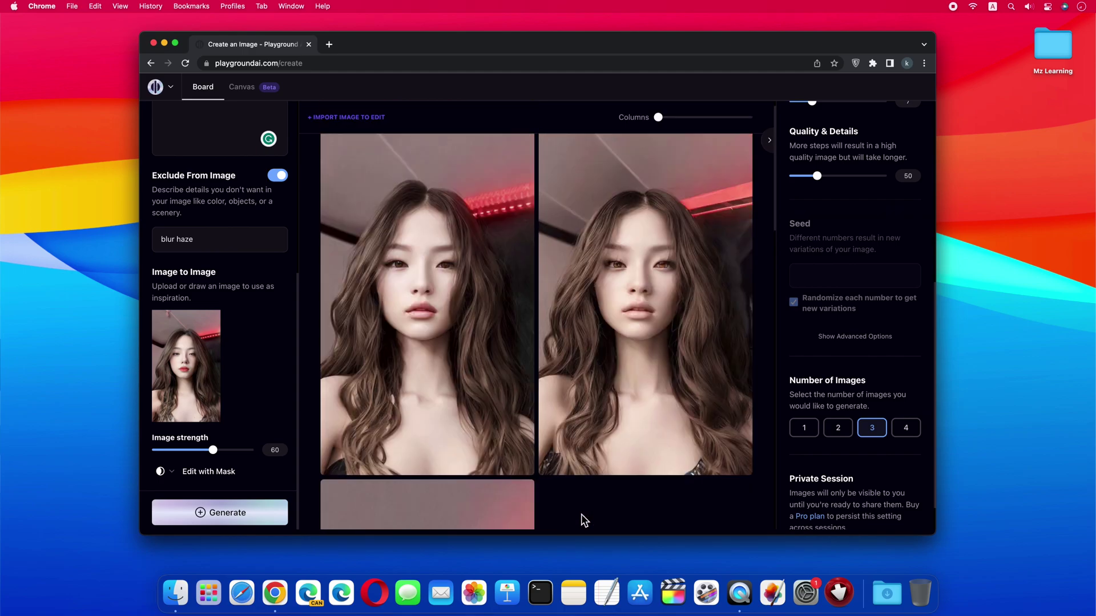
scroll(581, 515, down, 5)
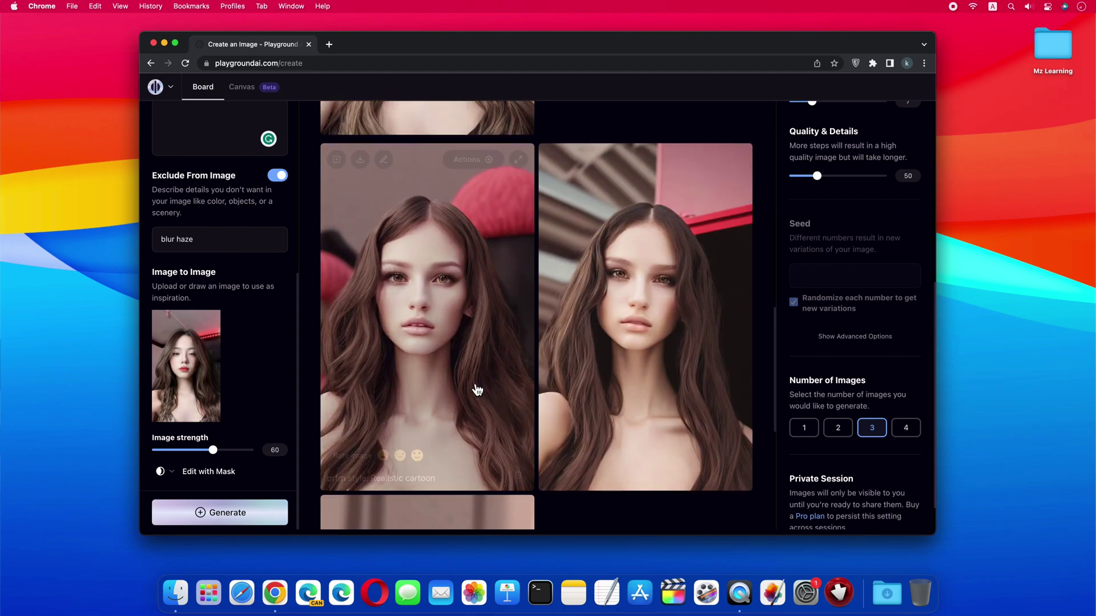
click(478, 390)
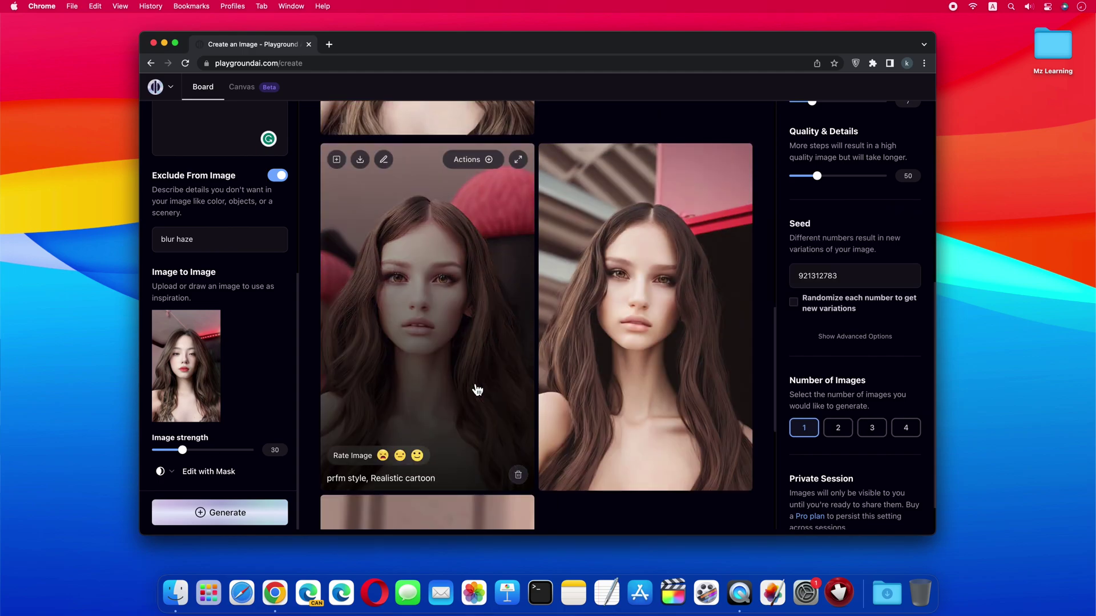
click(490, 165)
click(489, 237)
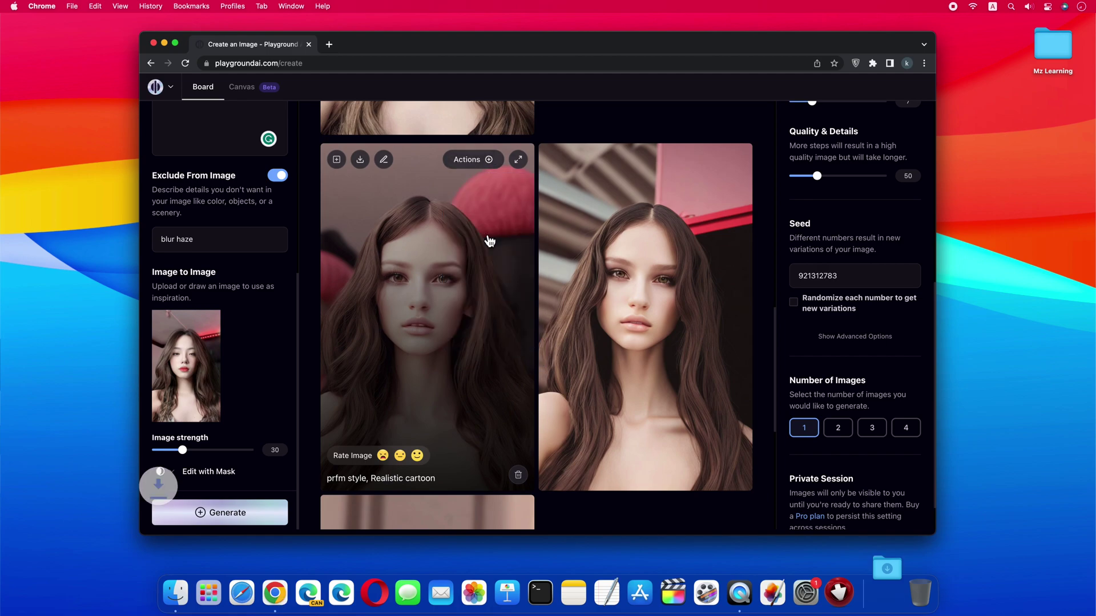
Step: Close Chrome, view the downloaded portrait PNG in Preview, then close Preview
click(153, 43)
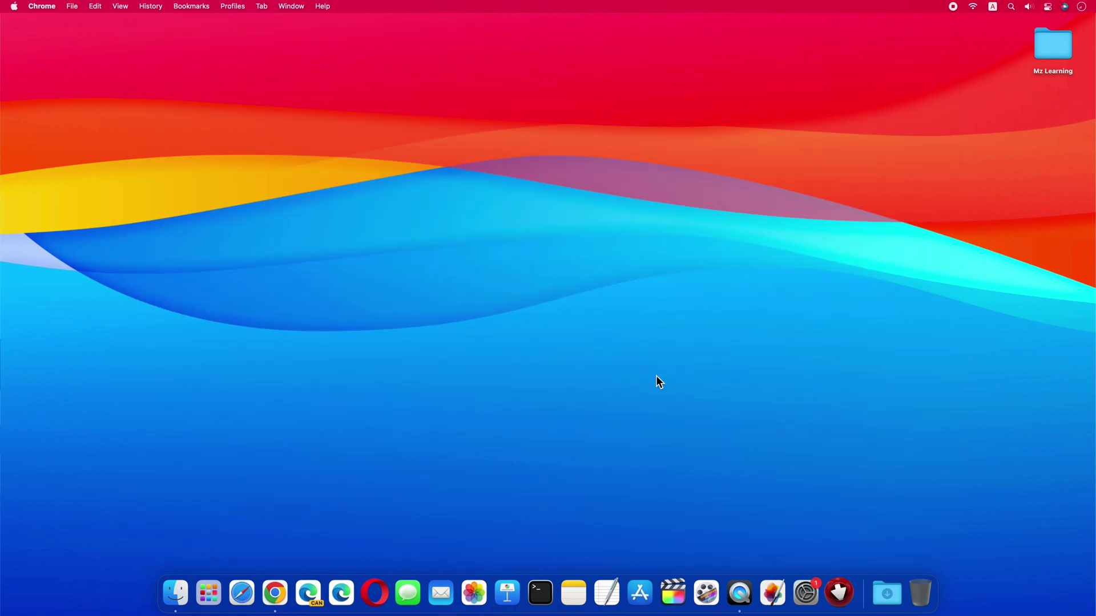
click(886, 594)
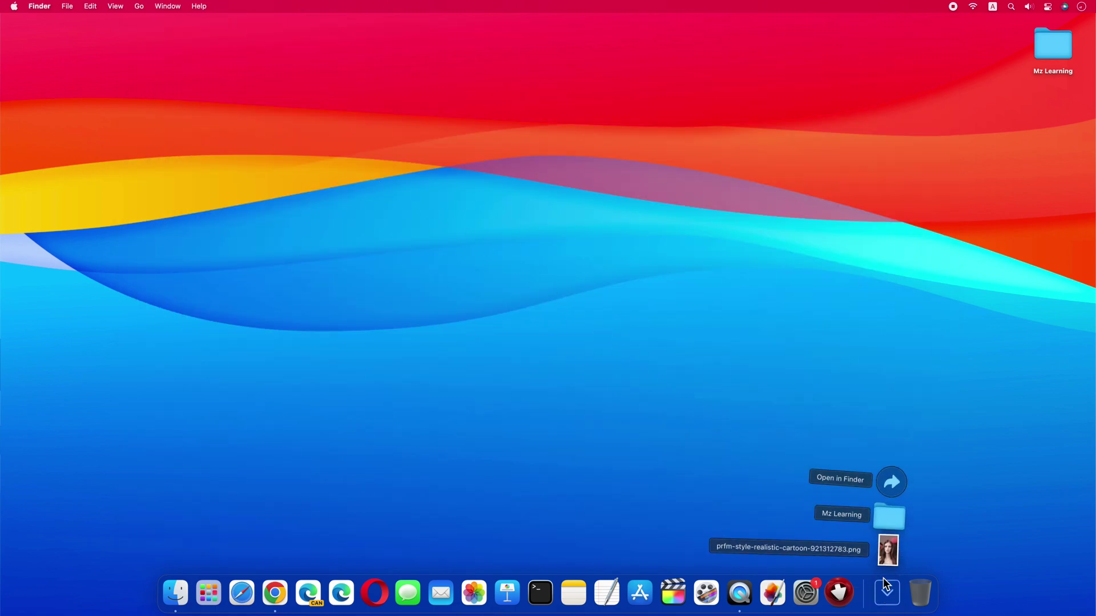
click(891, 549)
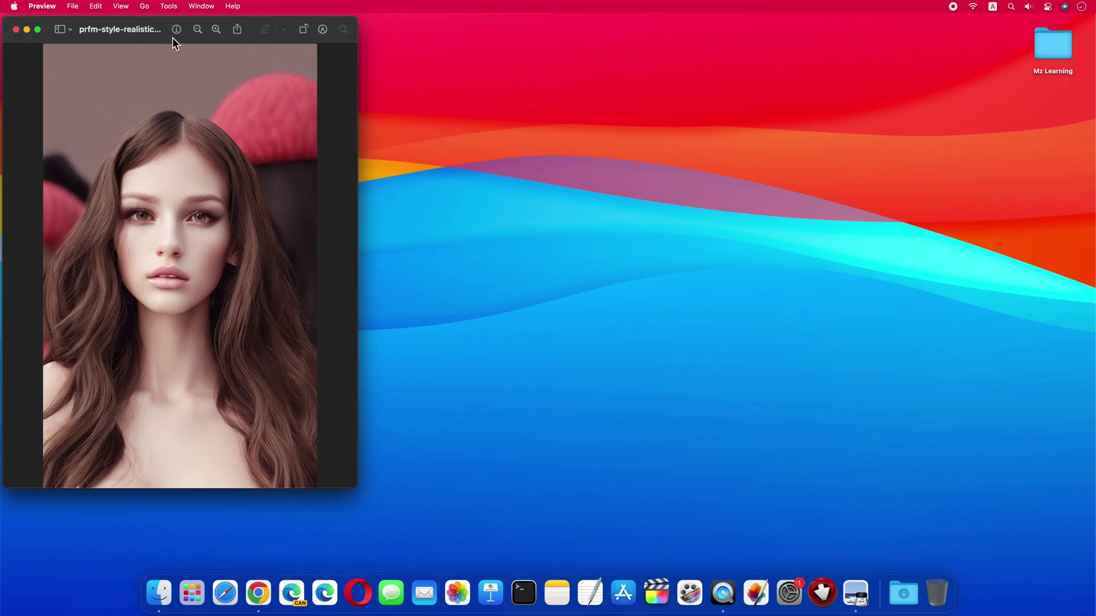
drag(155, 29, 530, 53)
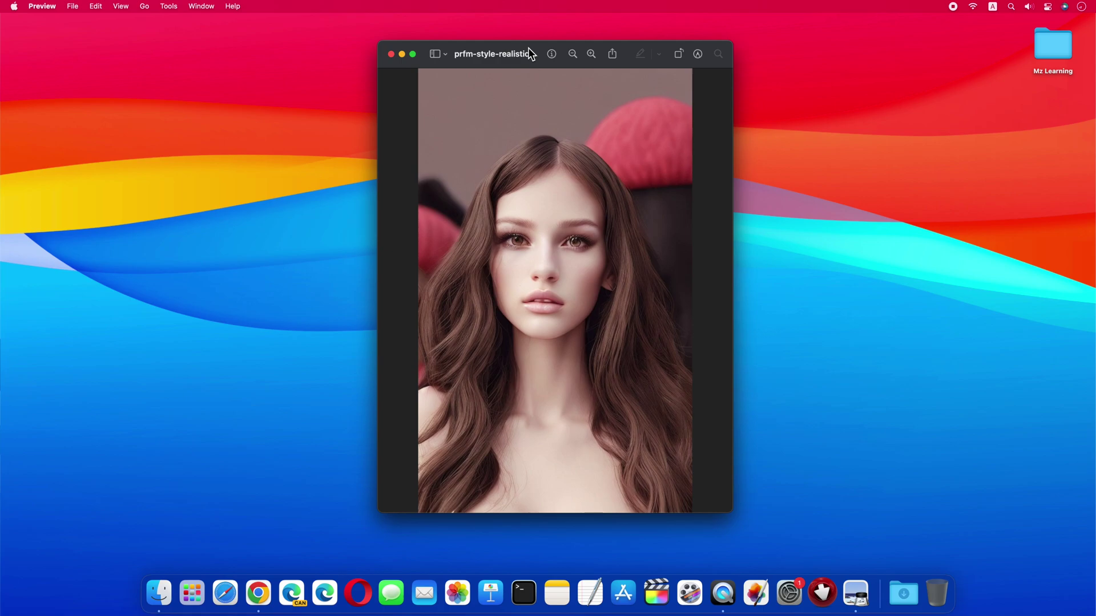
click(392, 54)
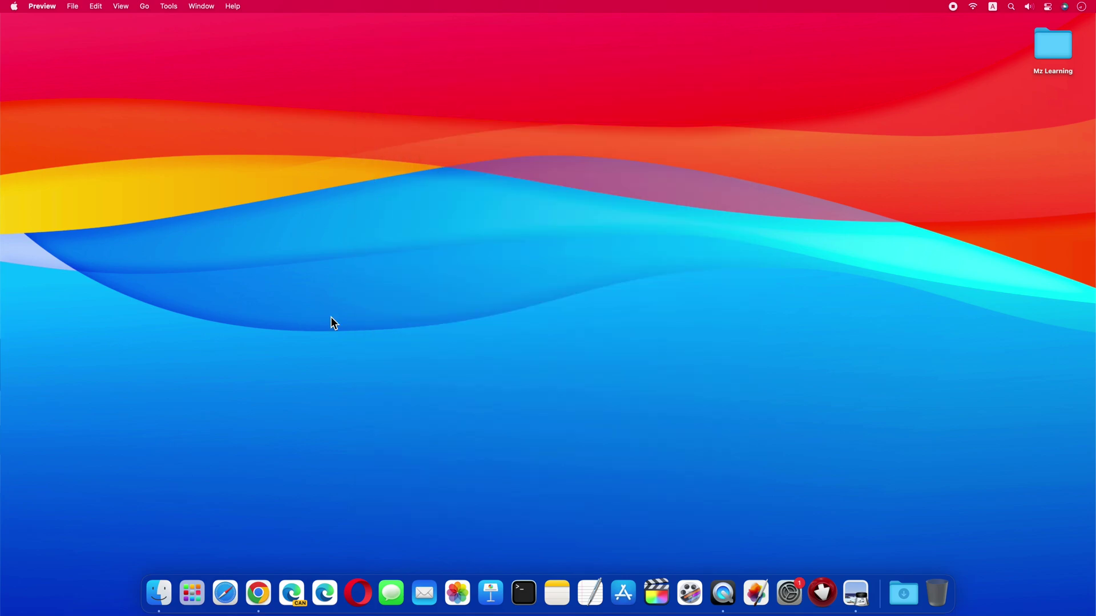
Step: Drop the downloaded portrait PNG into Adobe Express's Remove background tool
click(263, 595)
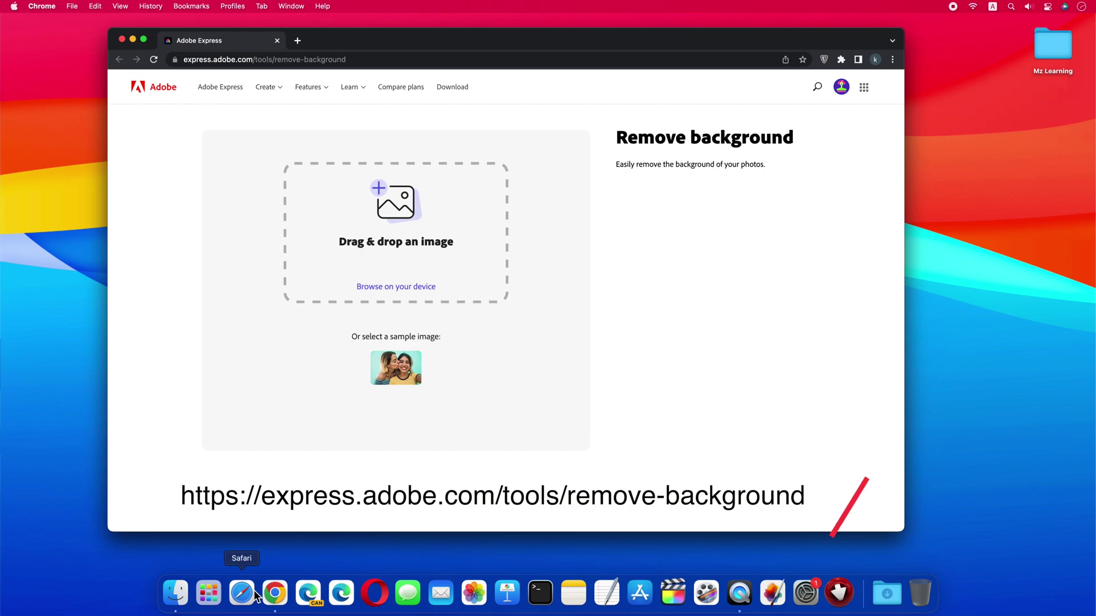
click(887, 594)
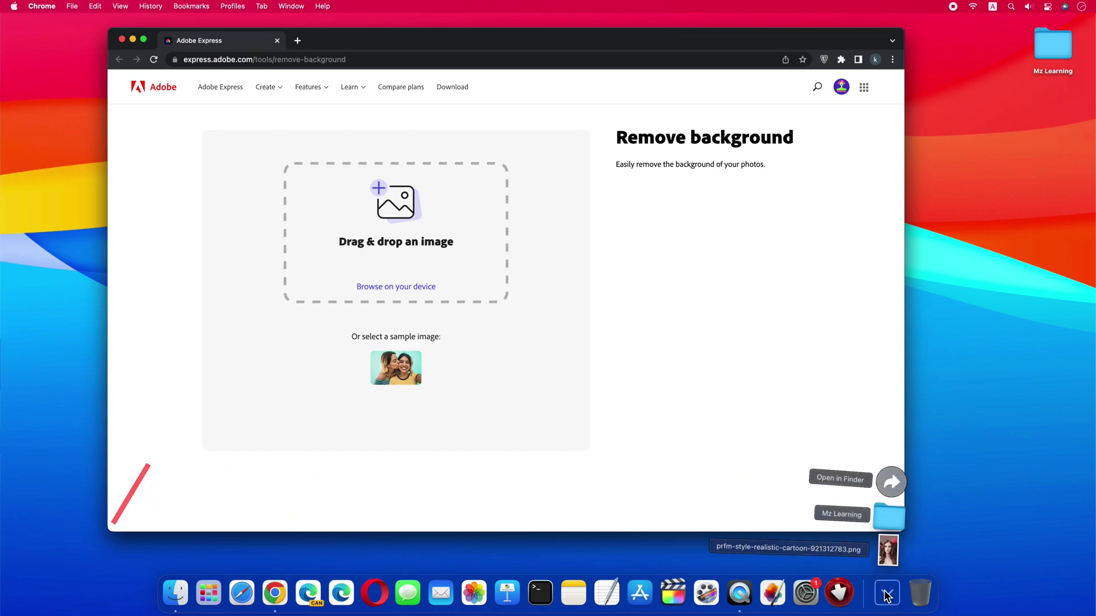
drag(889, 560, 436, 239)
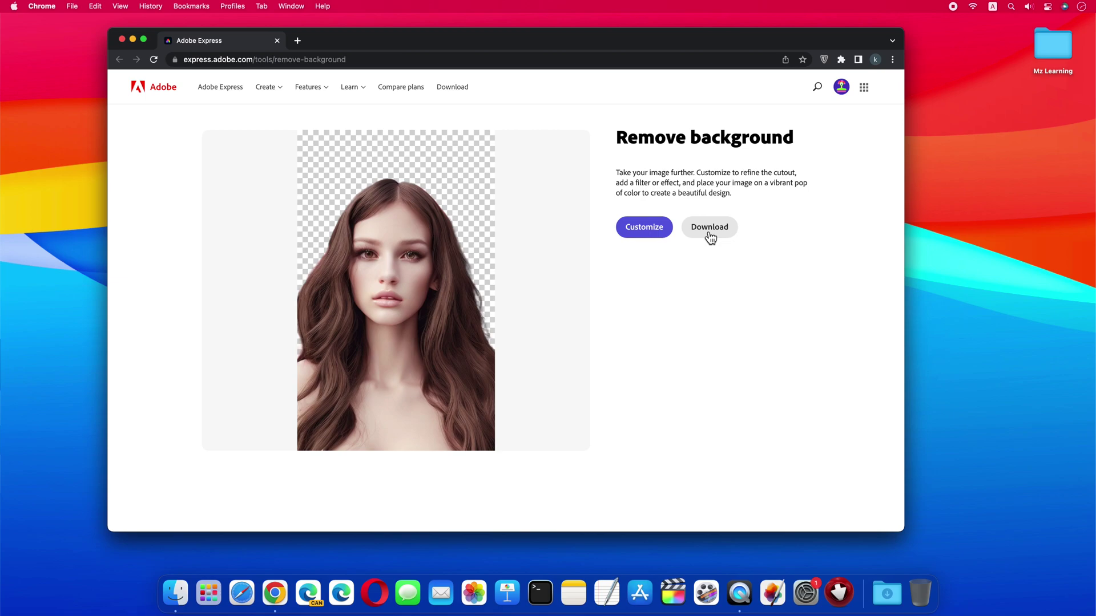
Step: Open the cutout in the editor and enlarge the portrait to fill the canvas
click(643, 231)
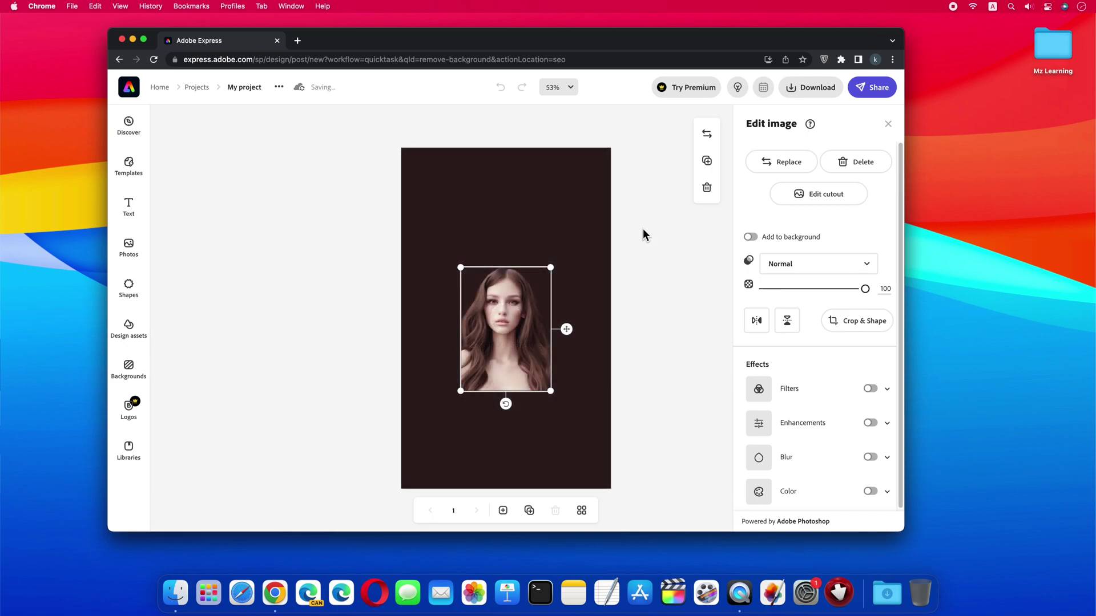
drag(554, 270, 629, 203)
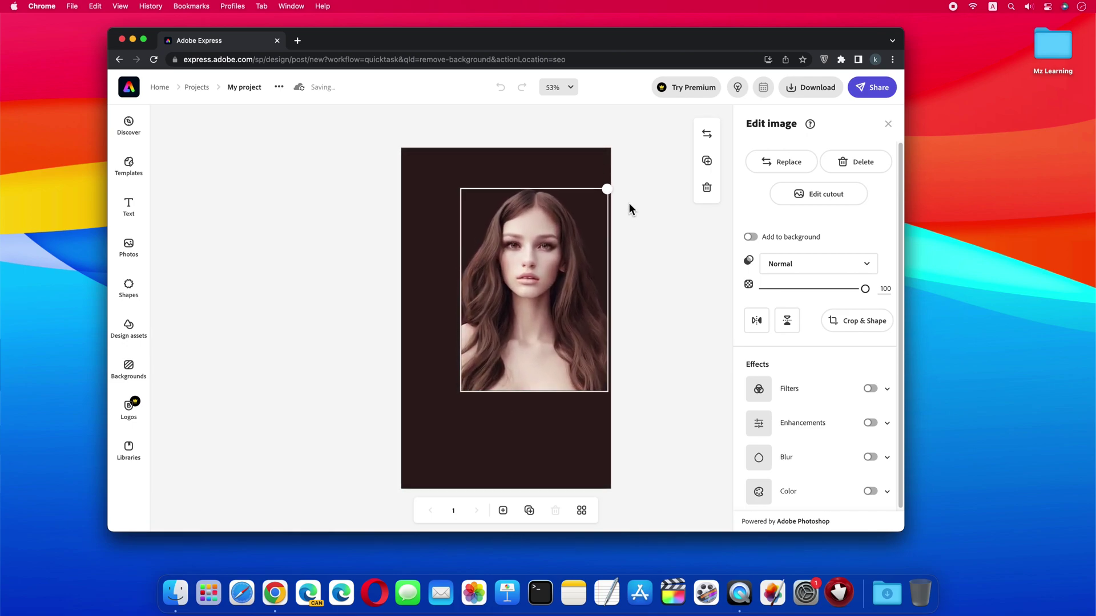
drag(460, 392, 375, 454)
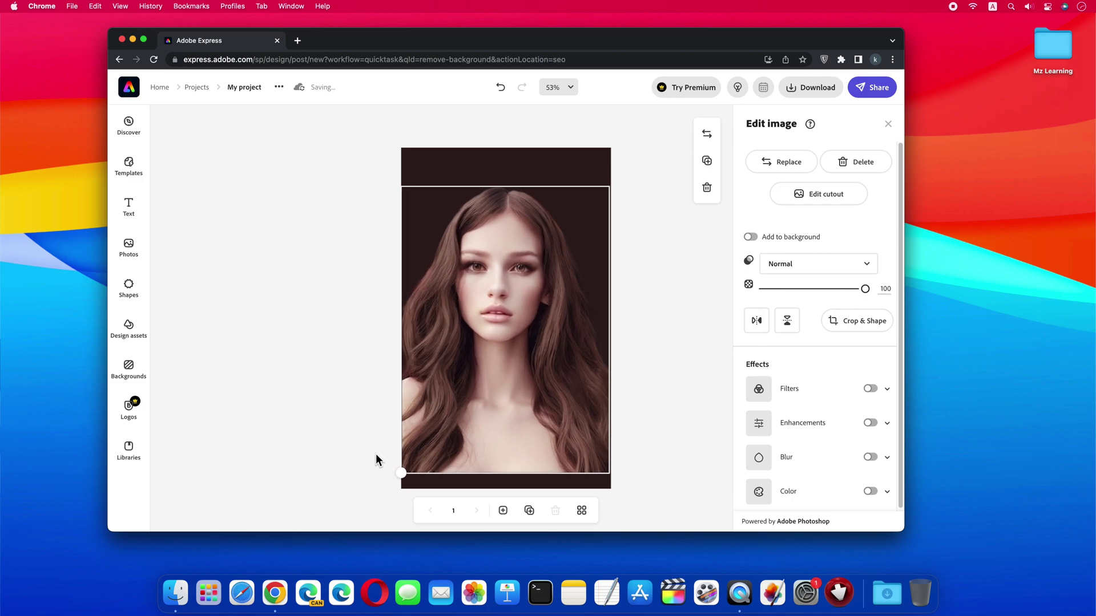
drag(610, 191, 580, 229)
Step: Set the page background to solid bright green #04A345
click(576, 173)
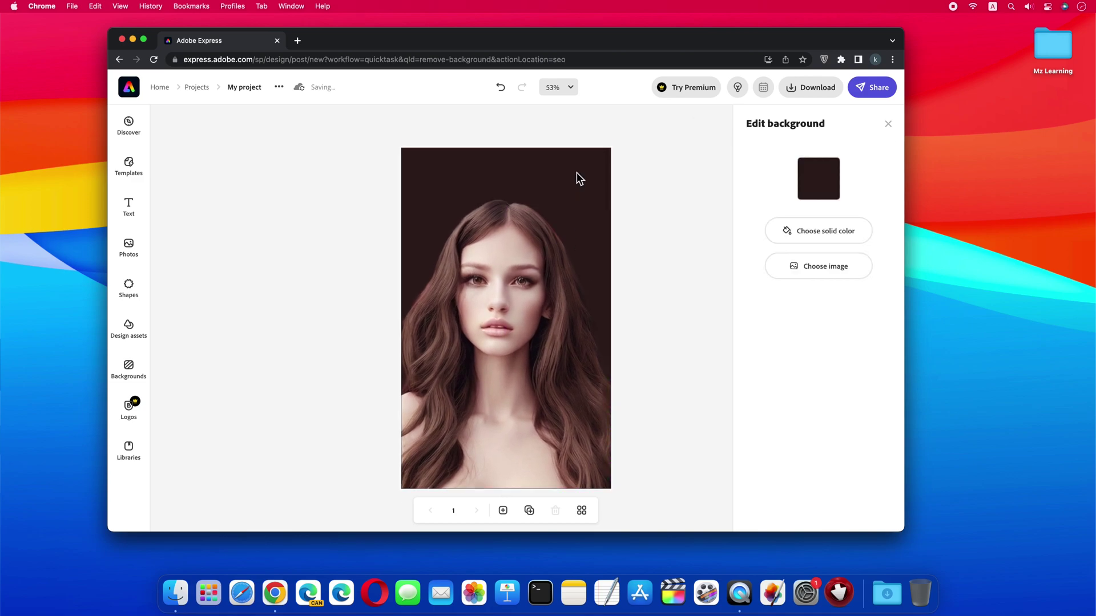
click(832, 236)
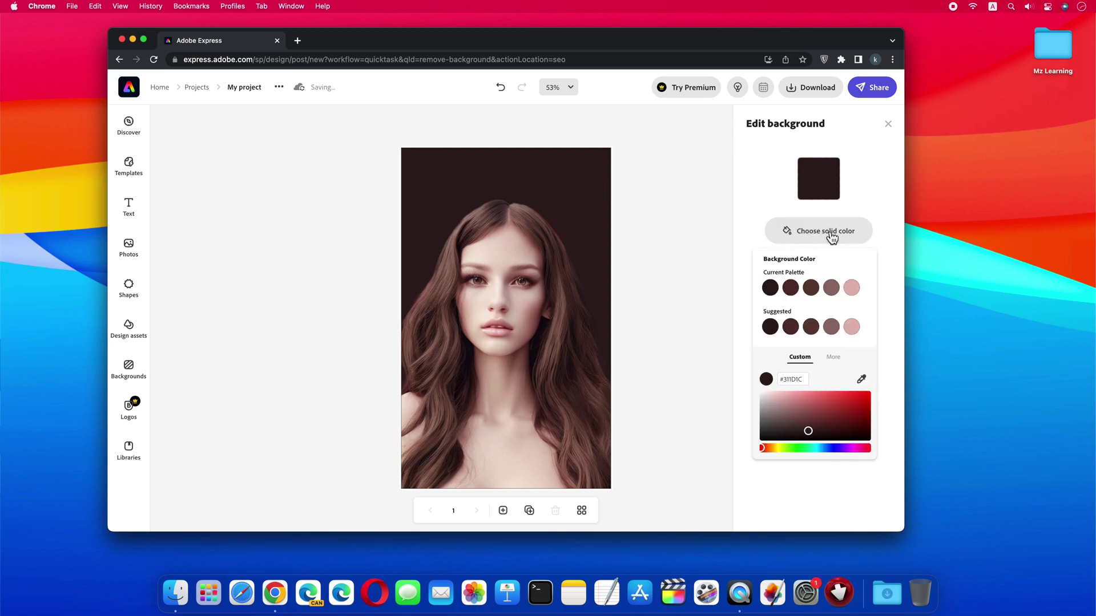
click(805, 447)
click(865, 411)
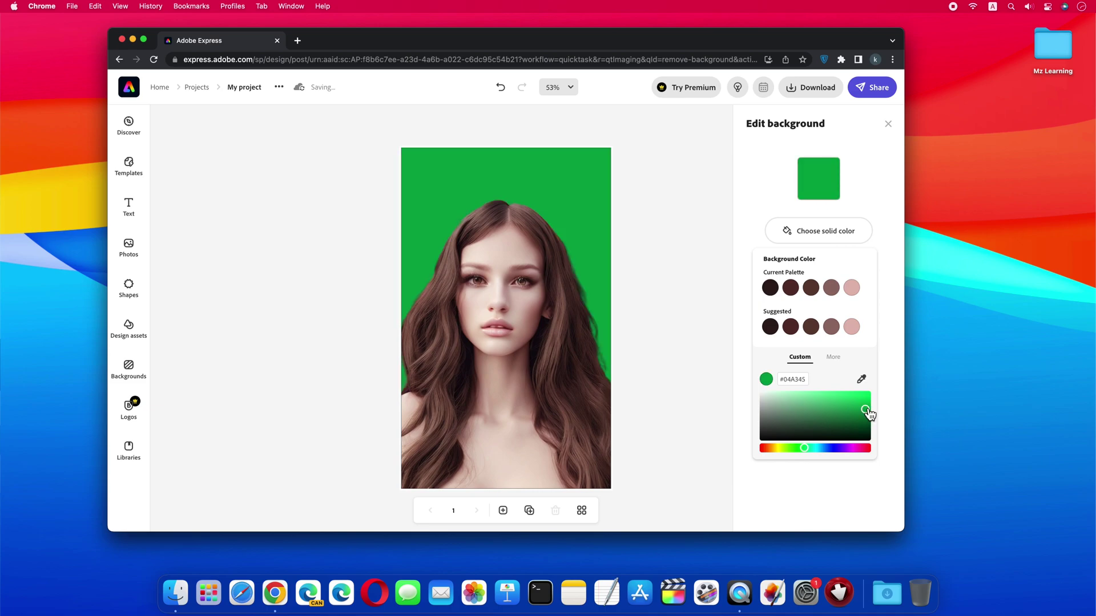
Step: Download the design as PNG My project-1.png and close Chrome
click(805, 92)
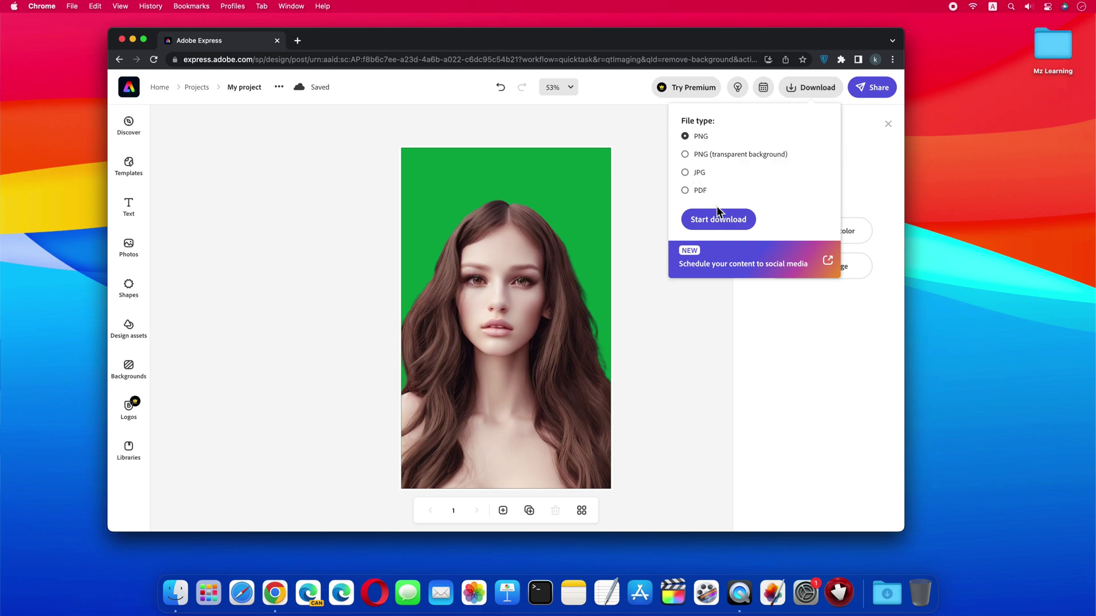
click(726, 222)
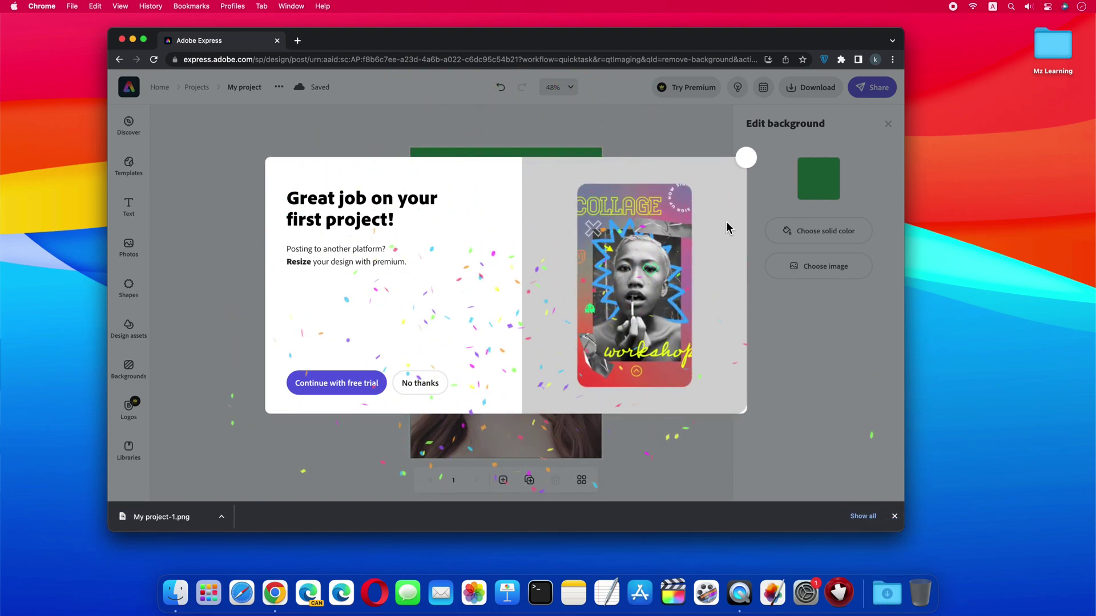
click(122, 39)
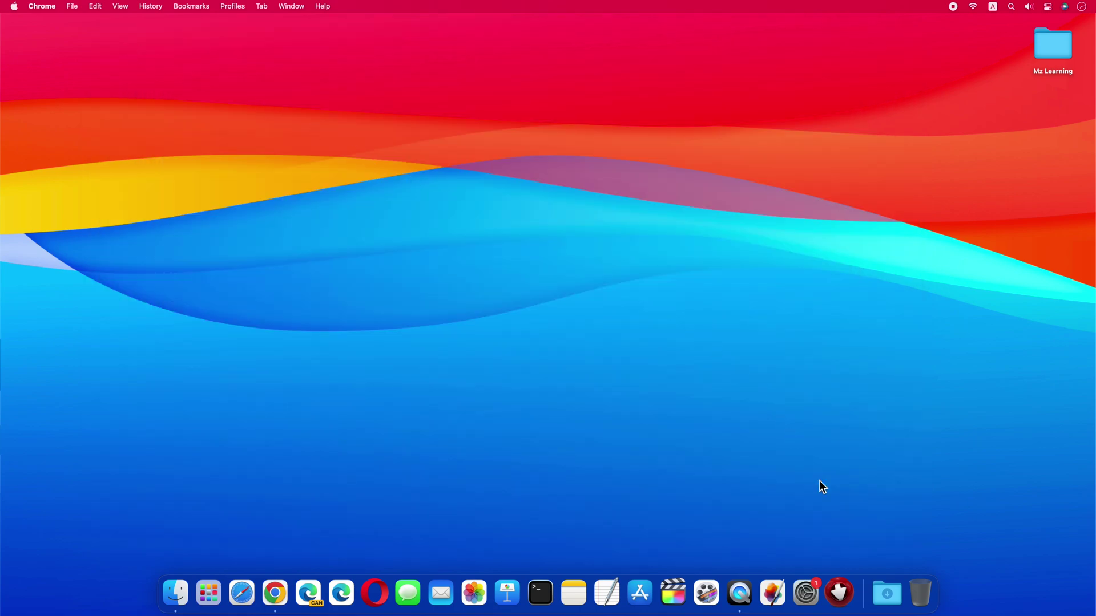
click(891, 592)
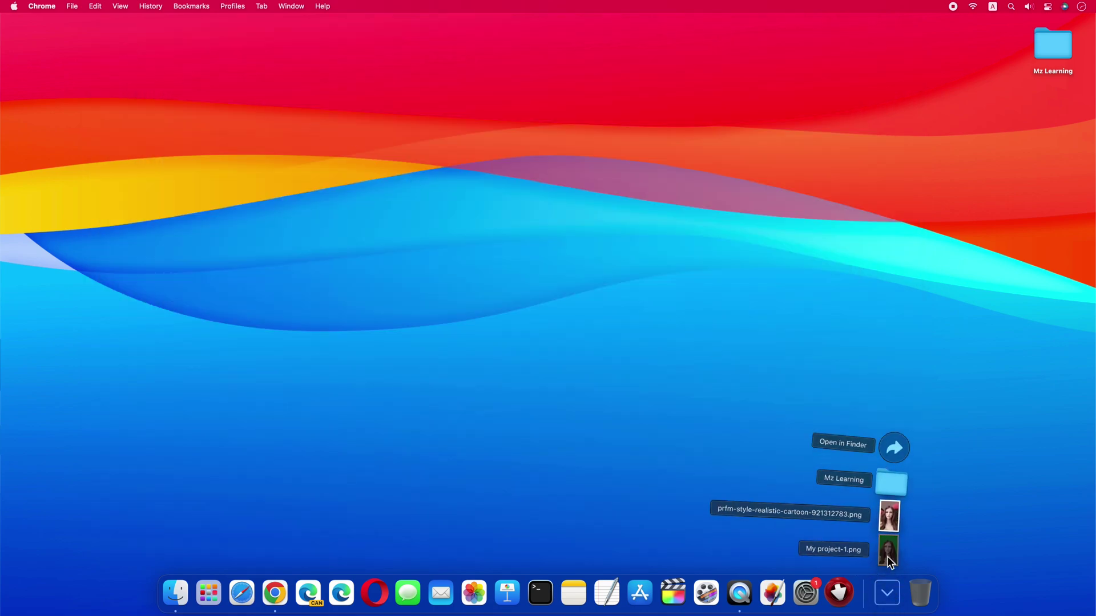
click(889, 558)
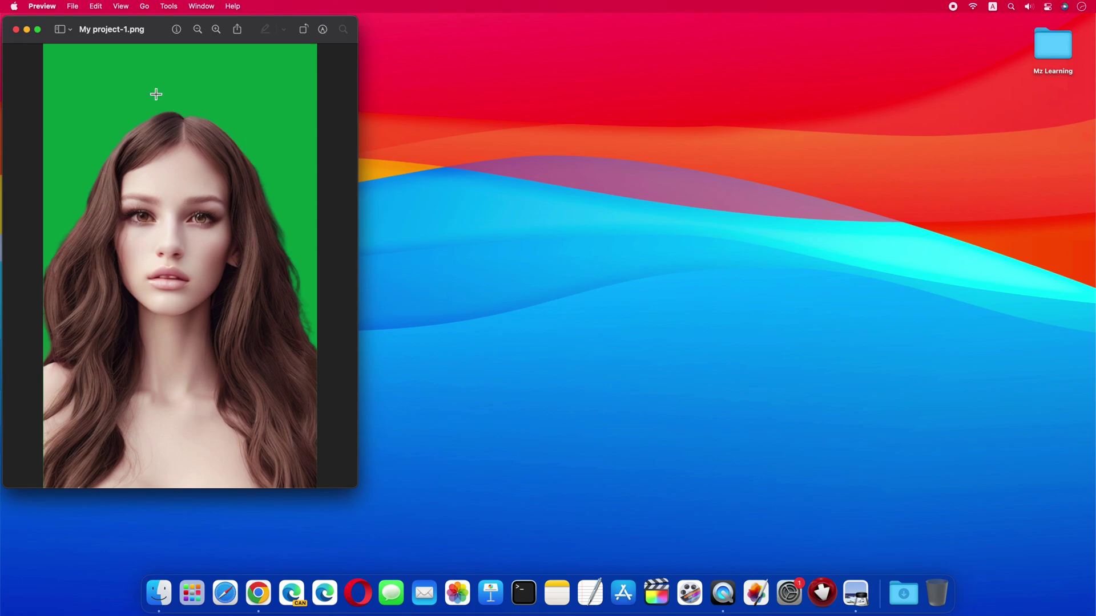
click(17, 29)
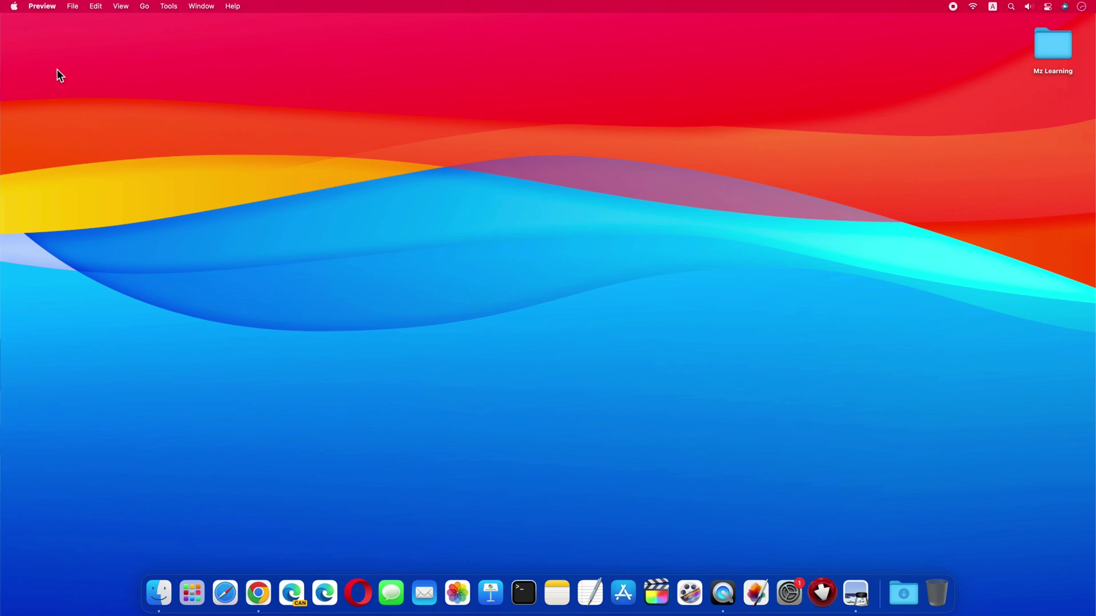
Step: Sign in to D-ID Creative Studio with Google and open a new Create Video editor
click(258, 595)
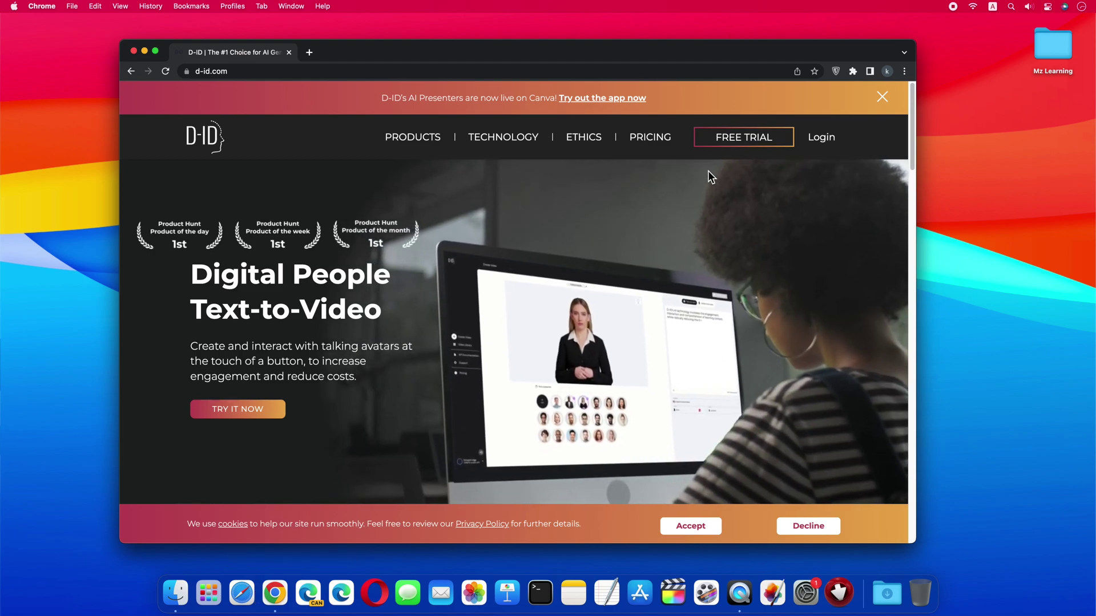
click(749, 134)
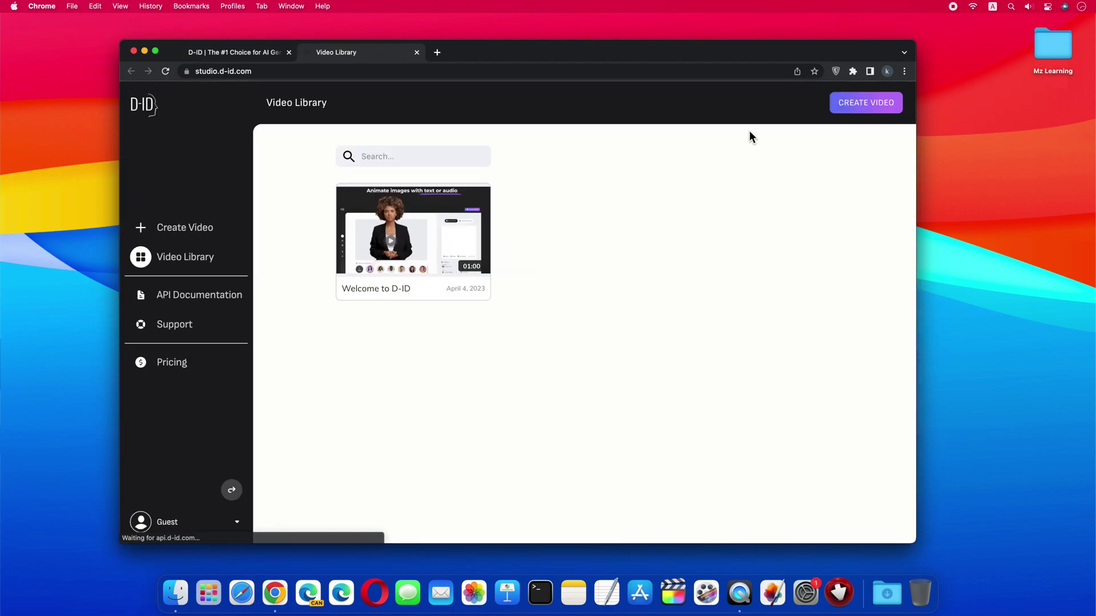
click(864, 108)
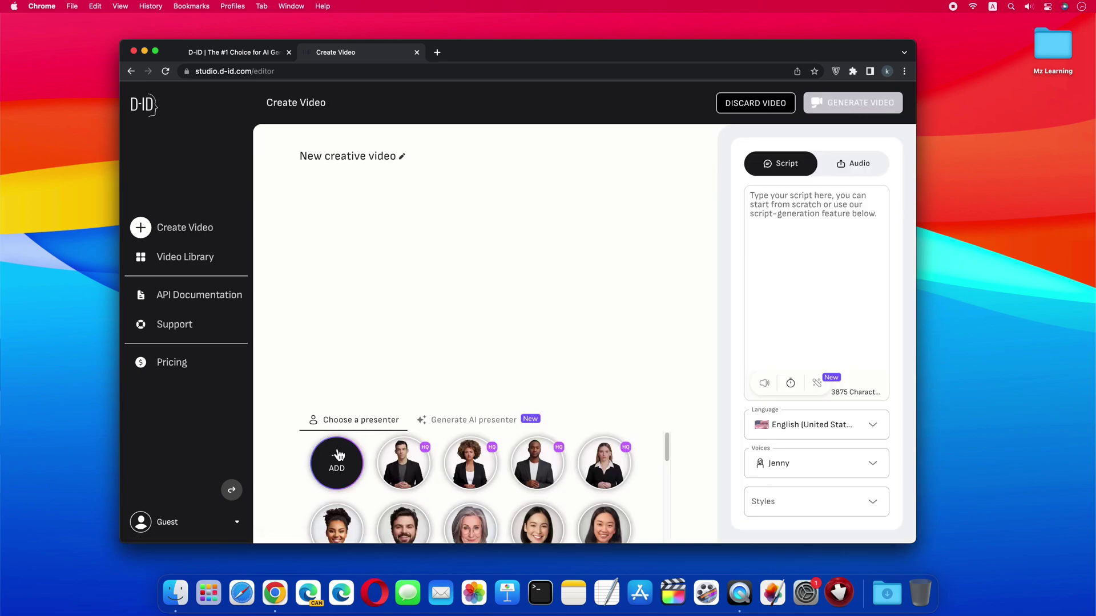
click(338, 461)
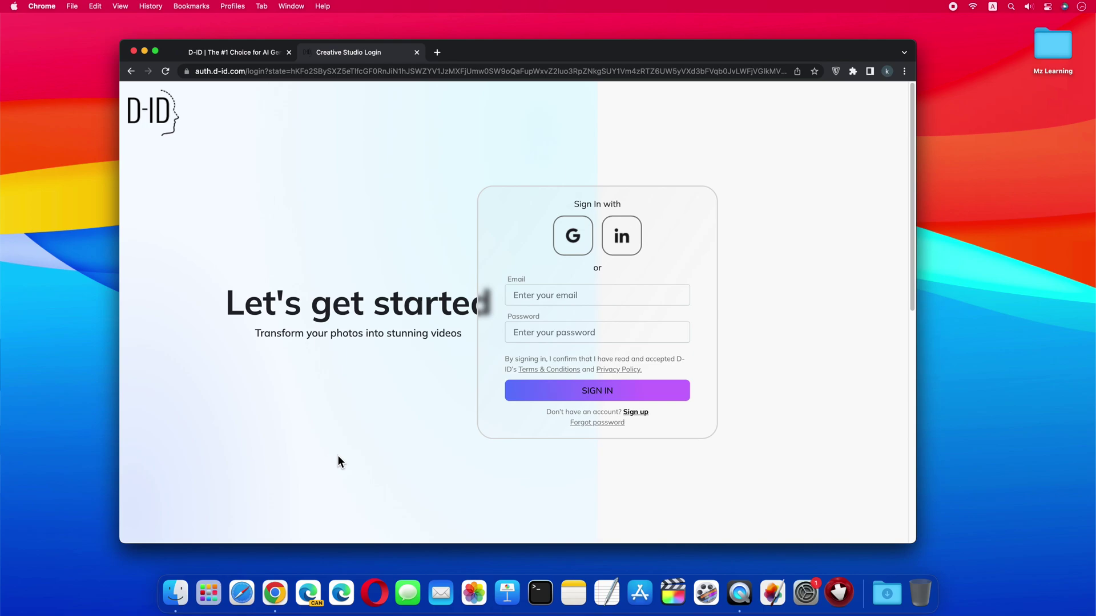
click(571, 235)
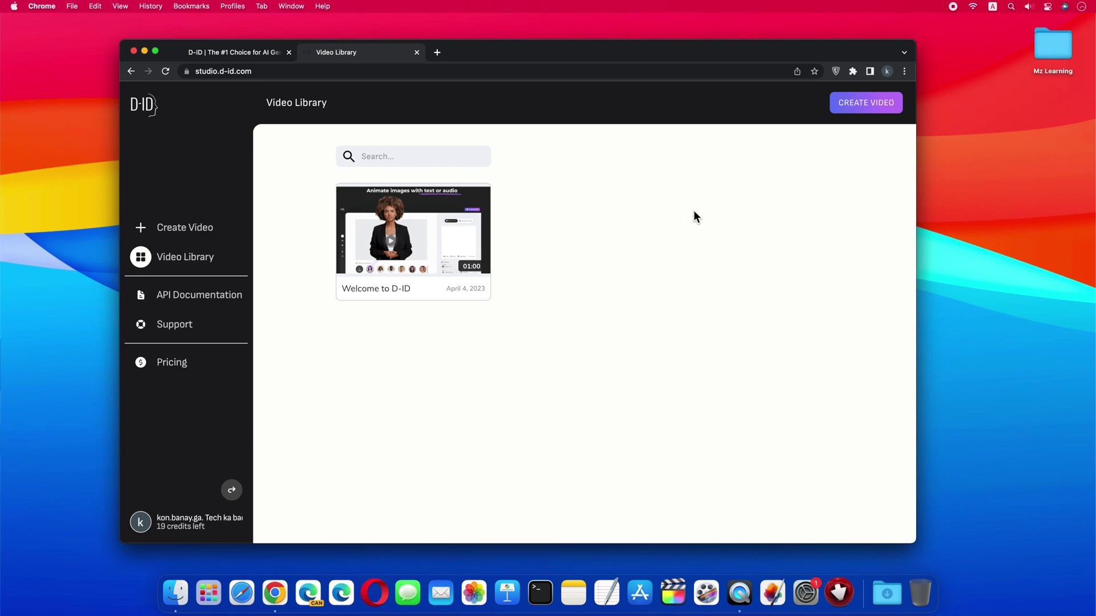
click(868, 110)
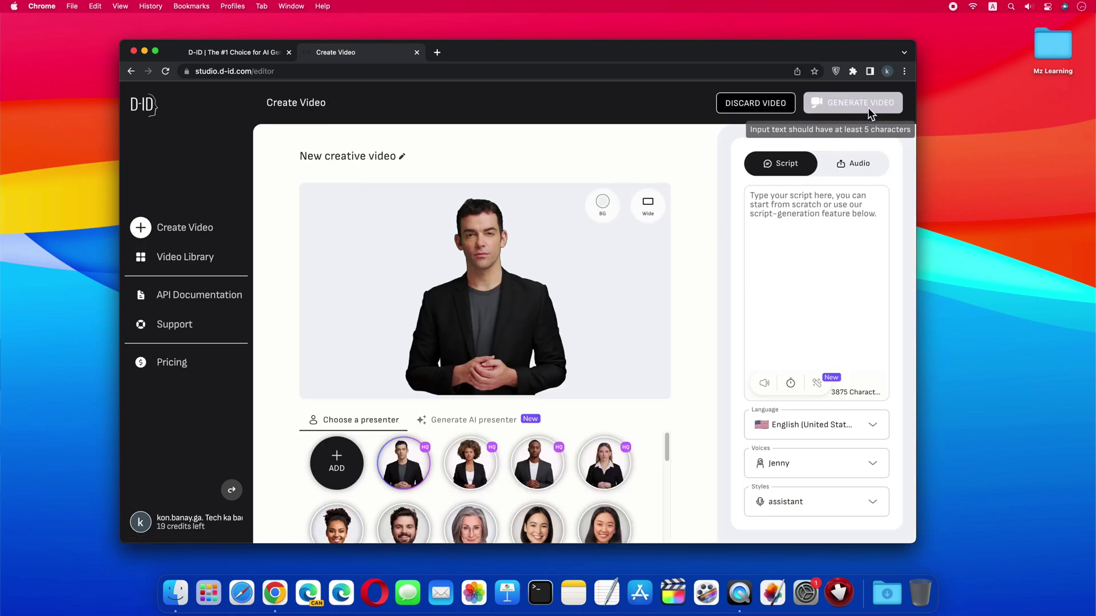
Step: Upload My project-1.png from Downloads as the video's presenter
click(336, 464)
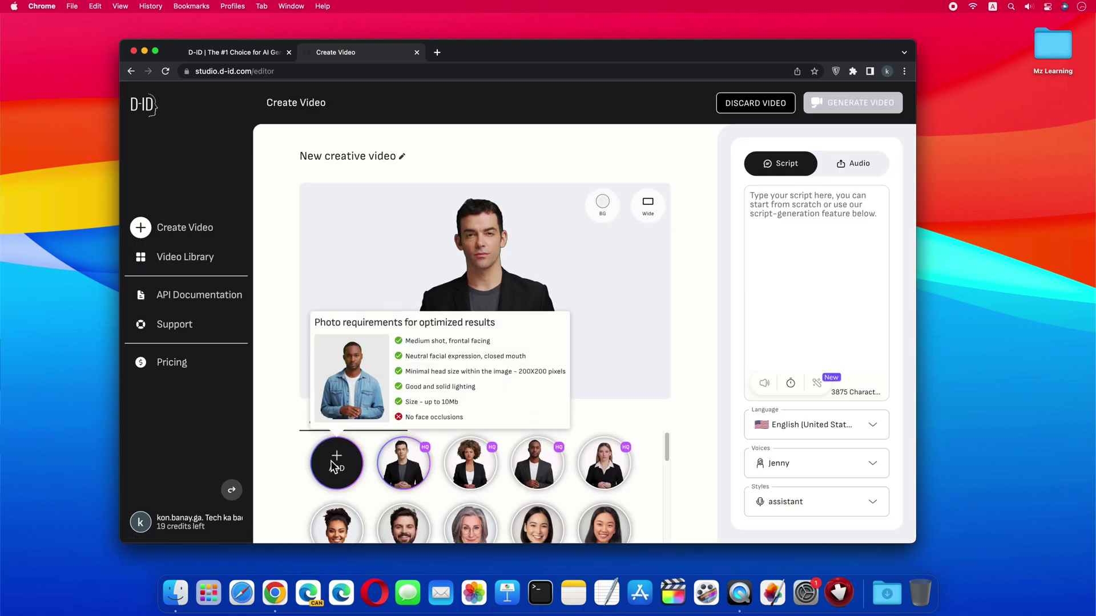
click(422, 247)
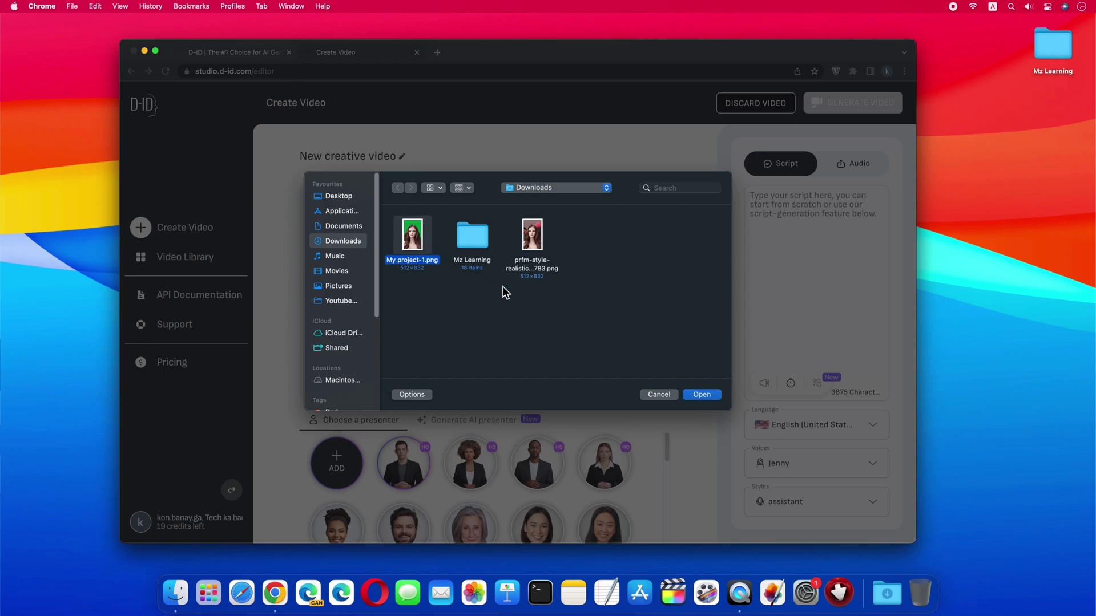
click(703, 394)
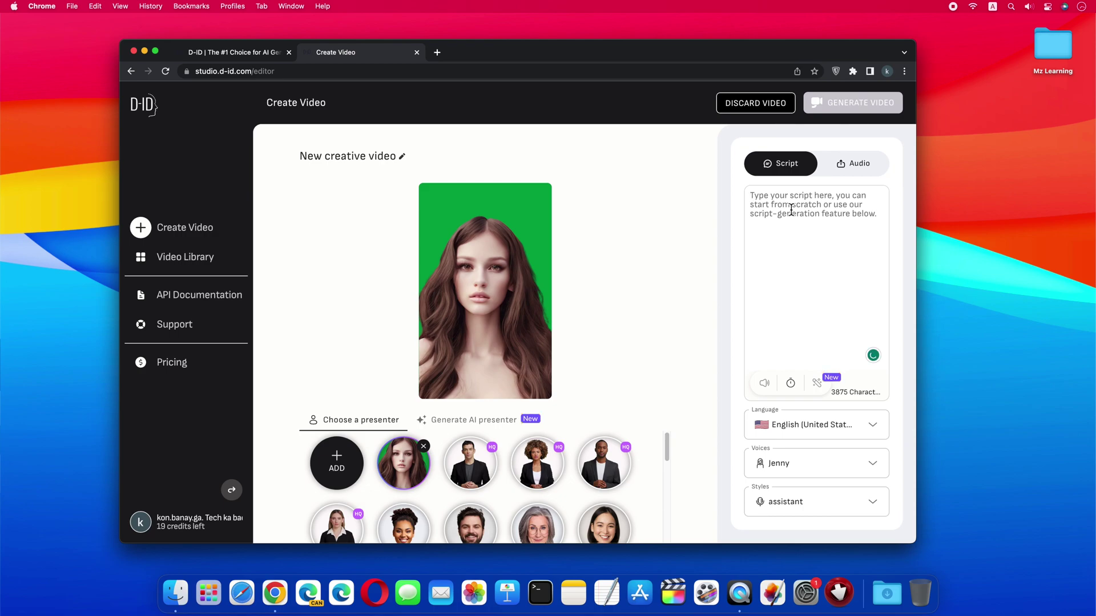
Step: Upload Mz Learning.m4a from the Music folder as the presenter's audio voice
click(854, 165)
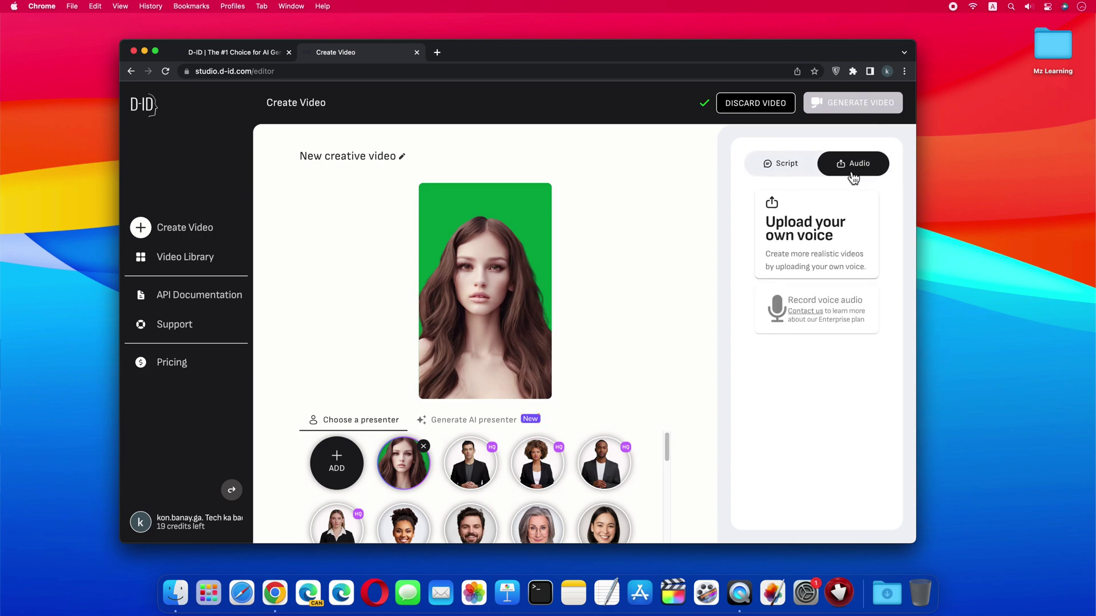
click(774, 205)
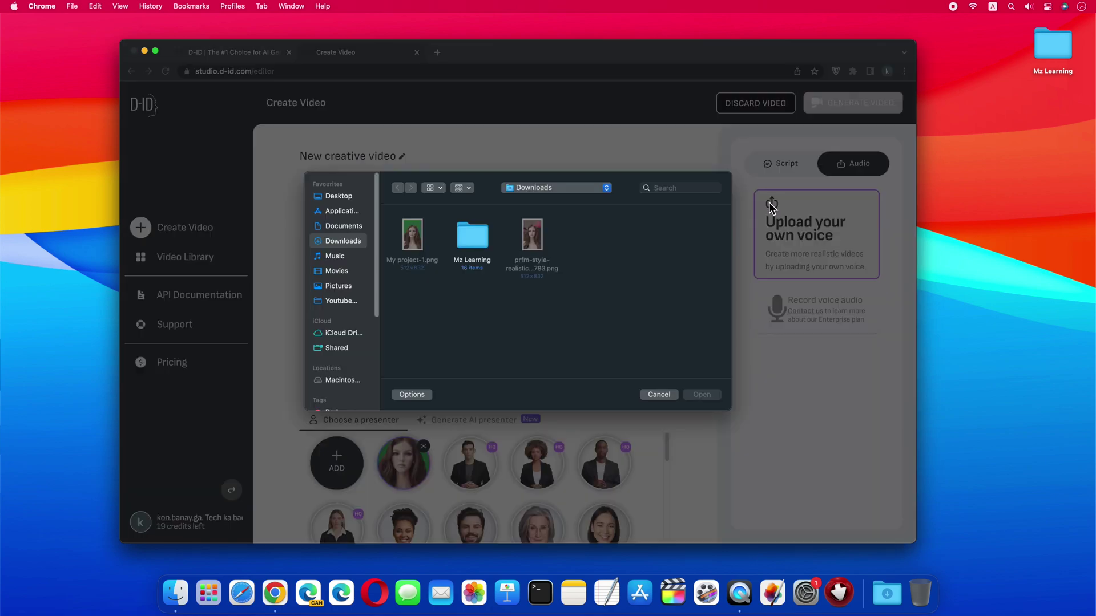
click(339, 258)
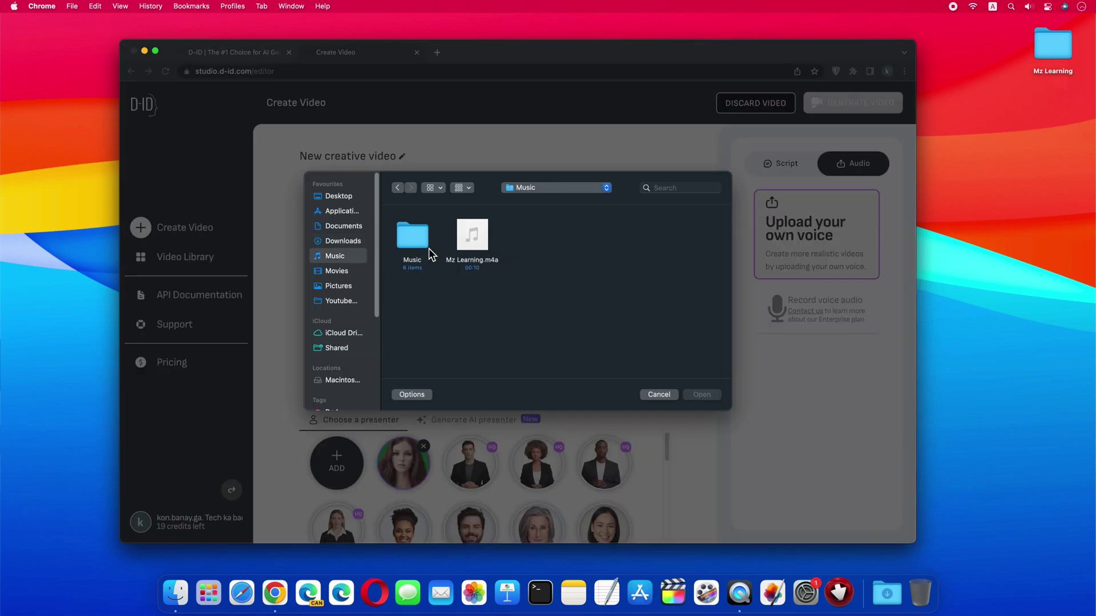
click(467, 234)
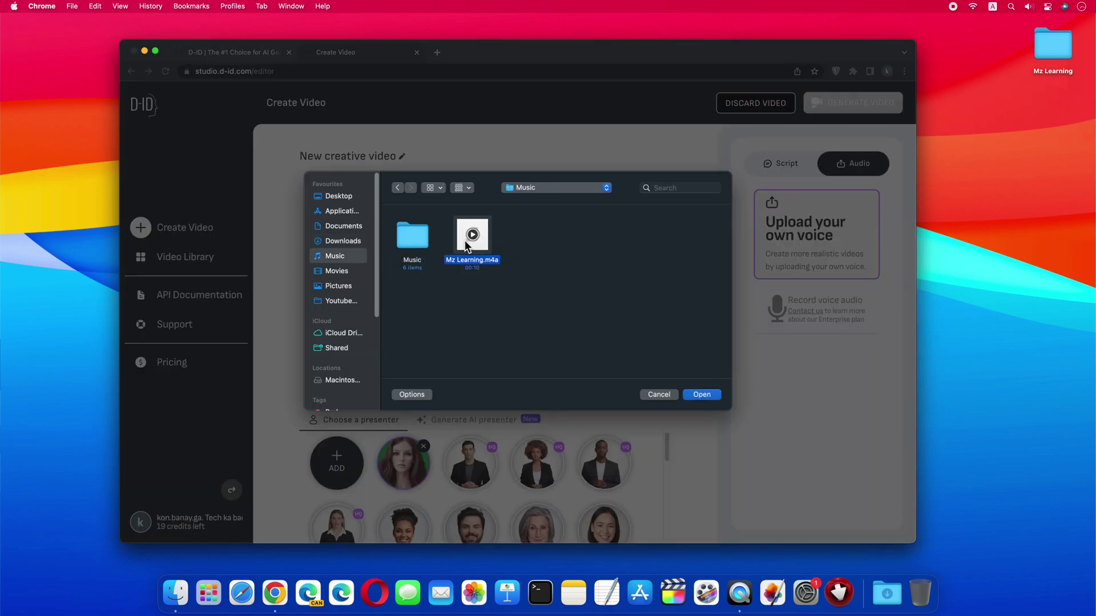
click(702, 395)
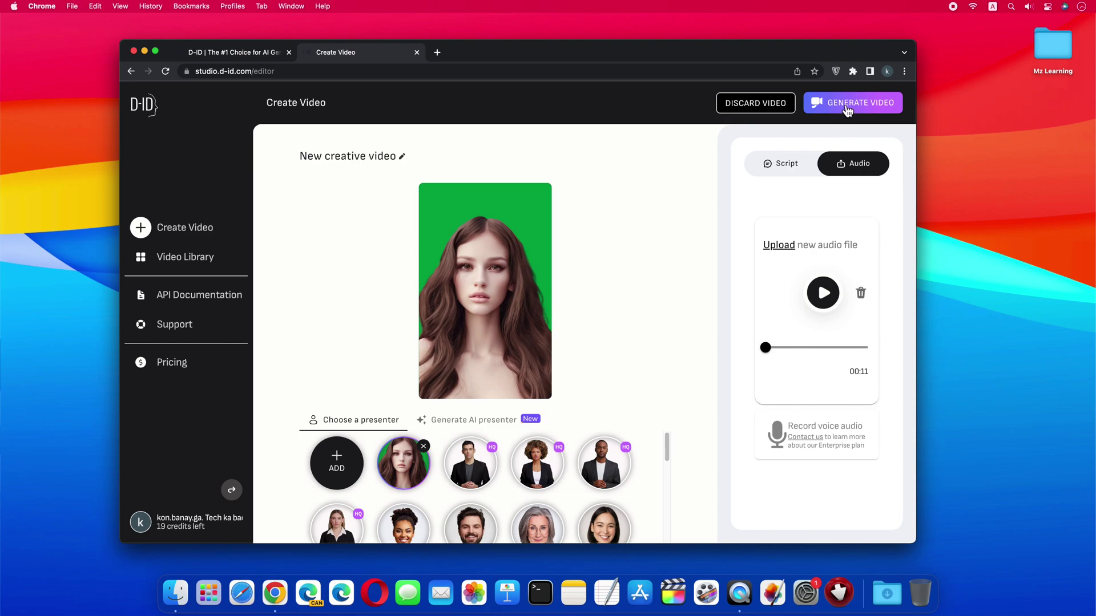
Step: Generate the talking video for one credit and open the resulting New creative video
click(847, 109)
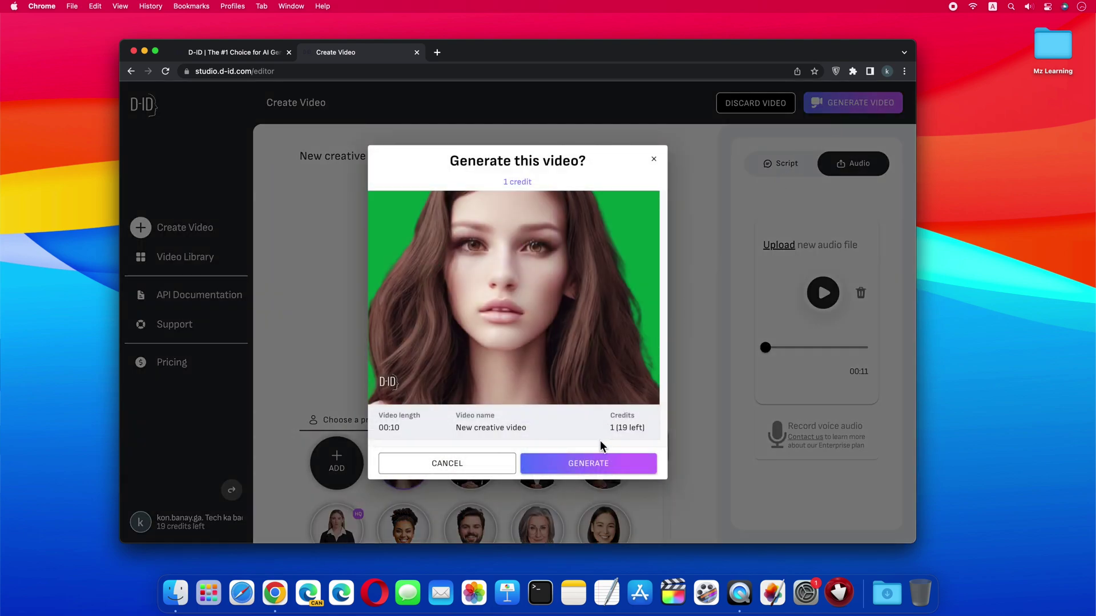
click(598, 465)
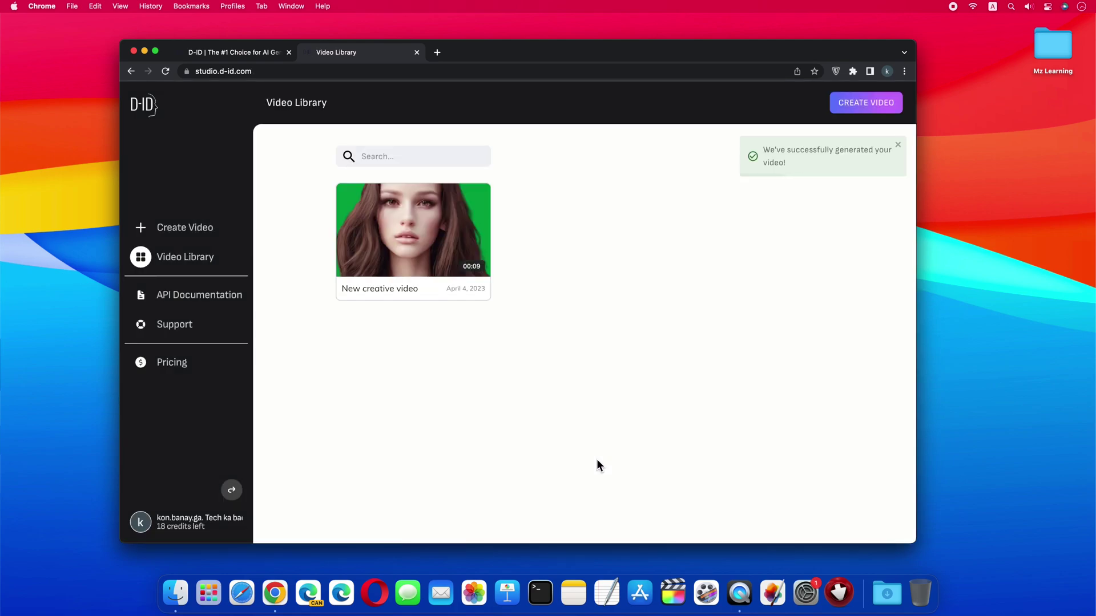
click(417, 242)
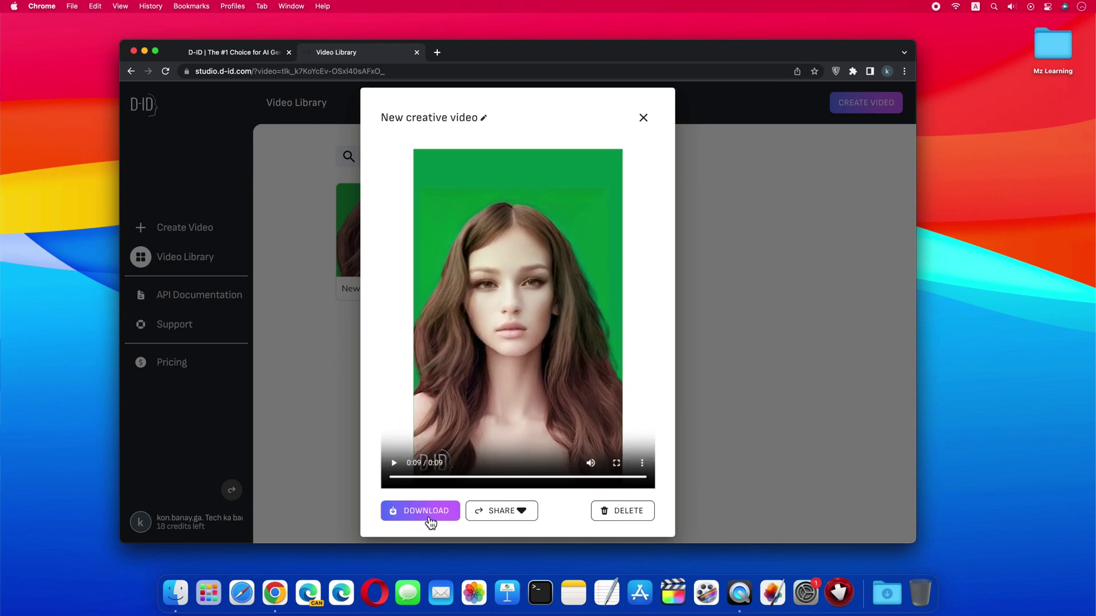
Step: Download the video as New creative video.mp4 and open it in QuickTime
click(513, 518)
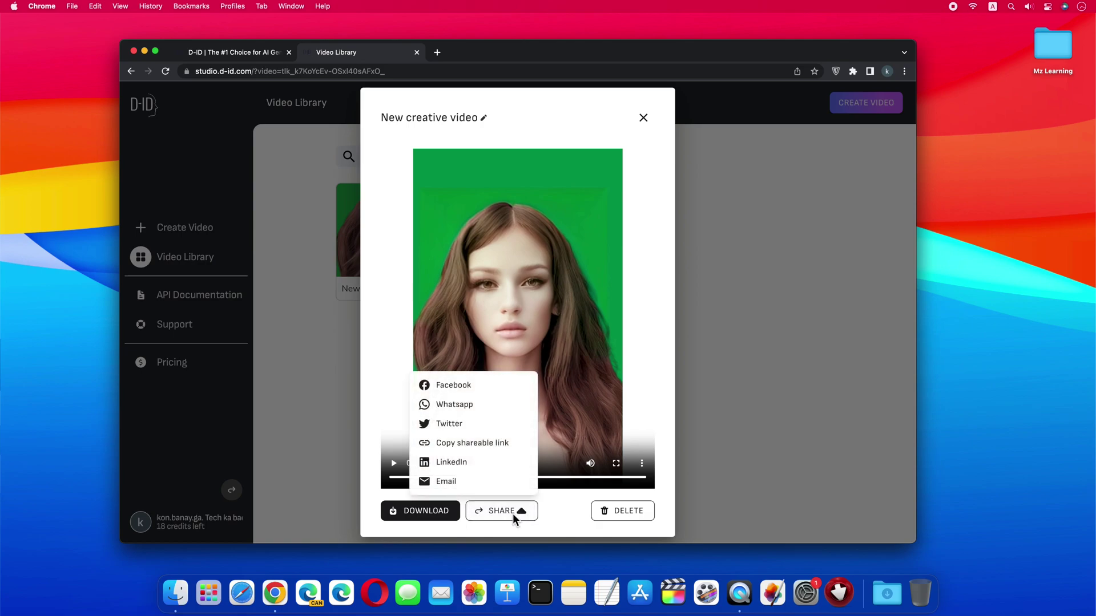
click(514, 517)
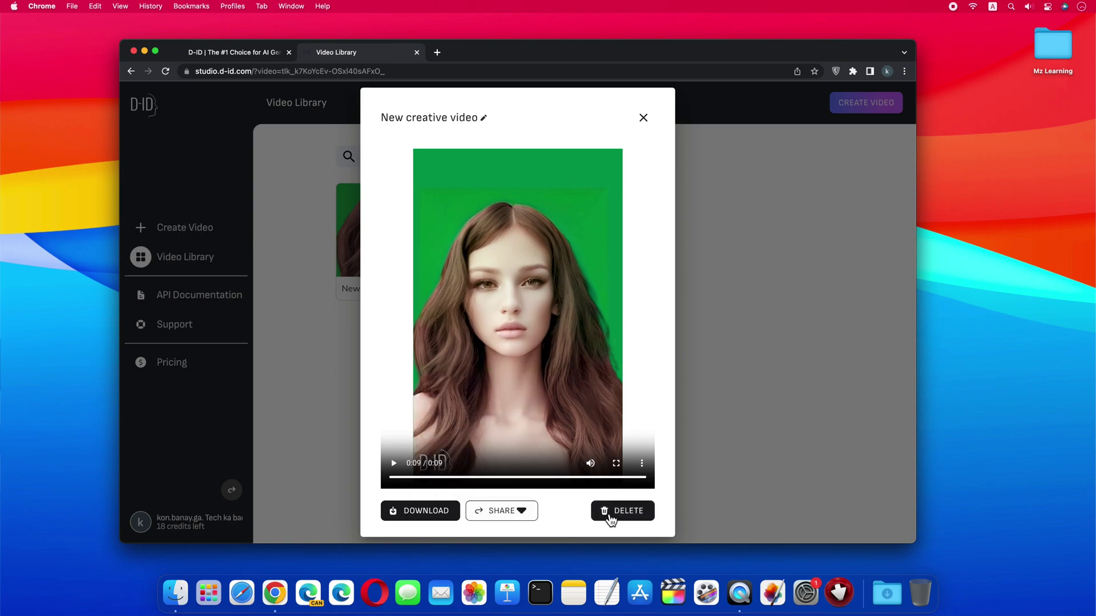
click(420, 511)
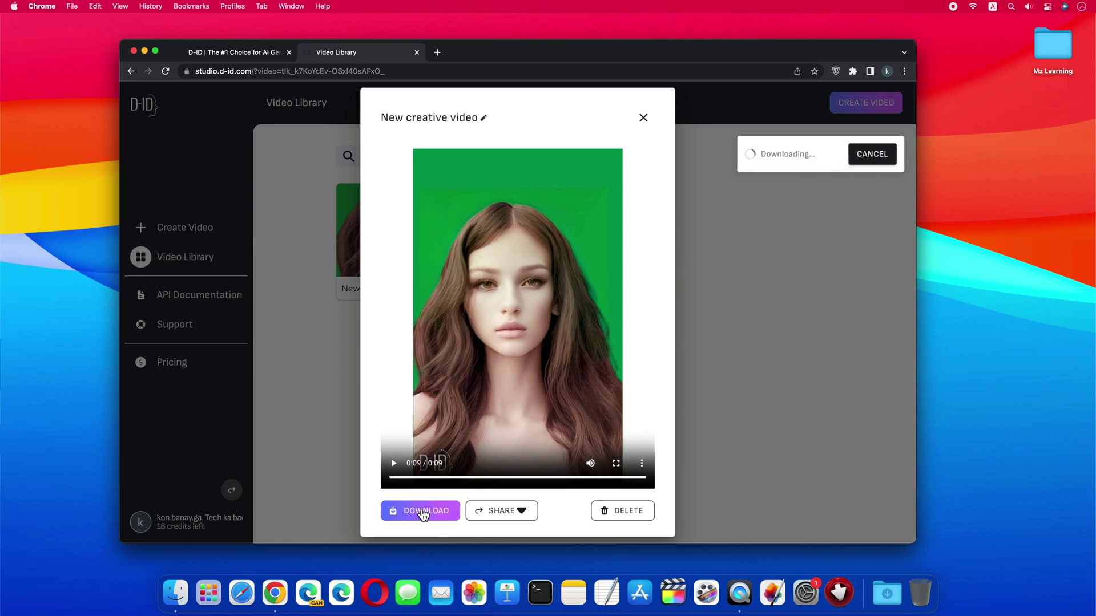
click(231, 524)
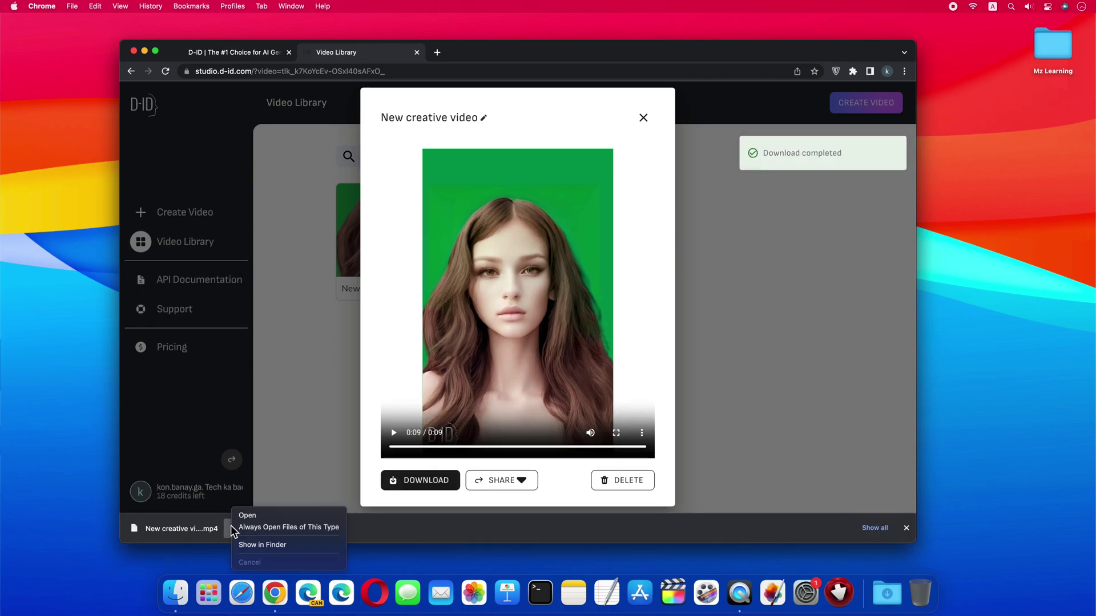
click(240, 516)
key(alt+super+h)
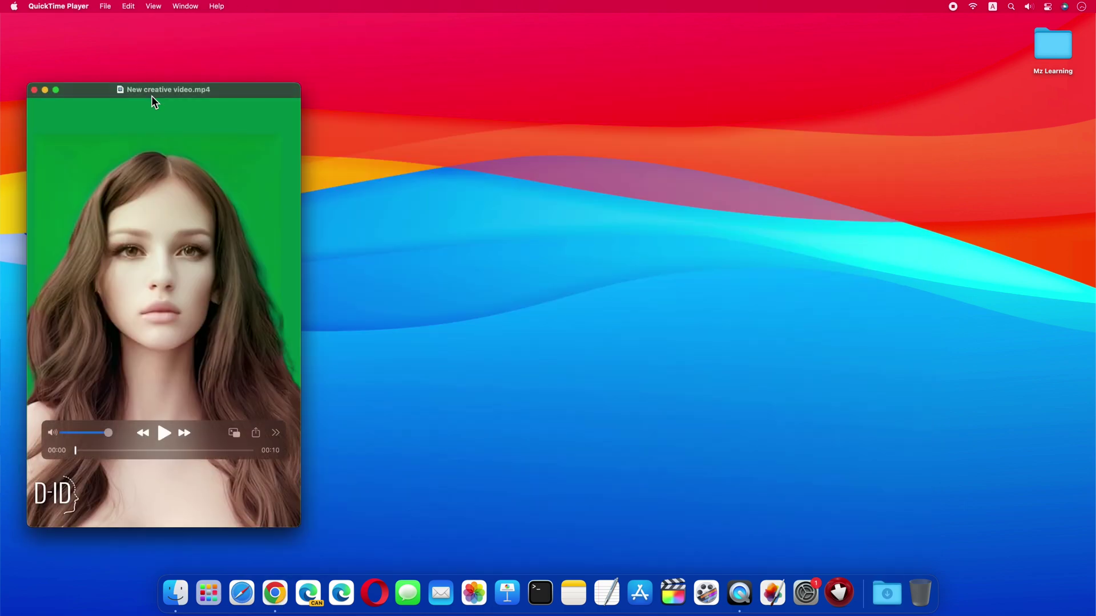
drag(152, 95, 548, 73)
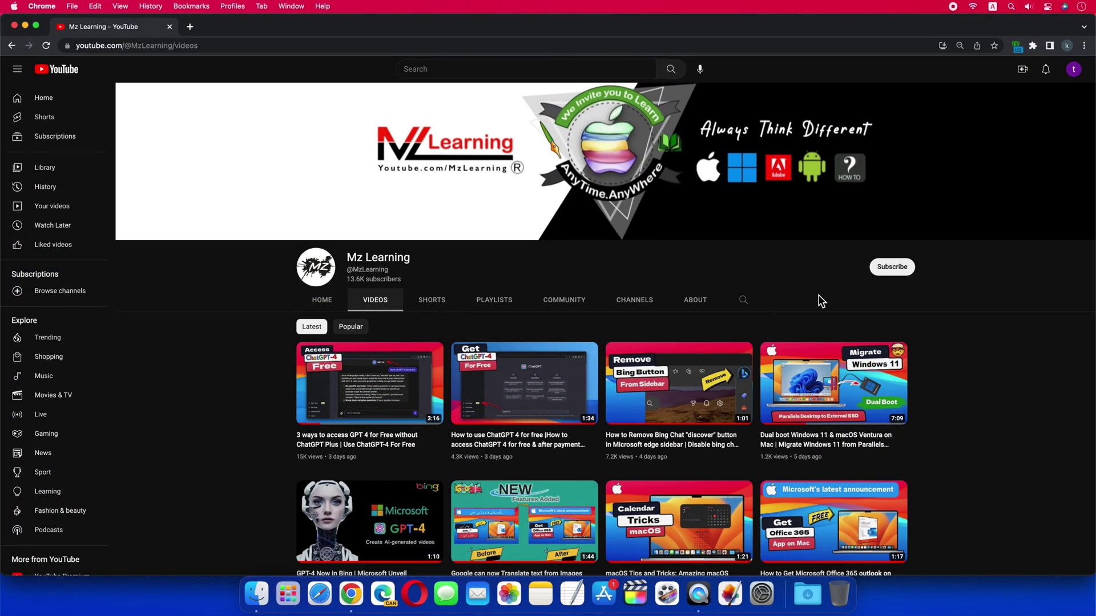
Step: Subscribe to the Mz Learning YouTube channel with All notifications
click(891, 268)
click(855, 271)
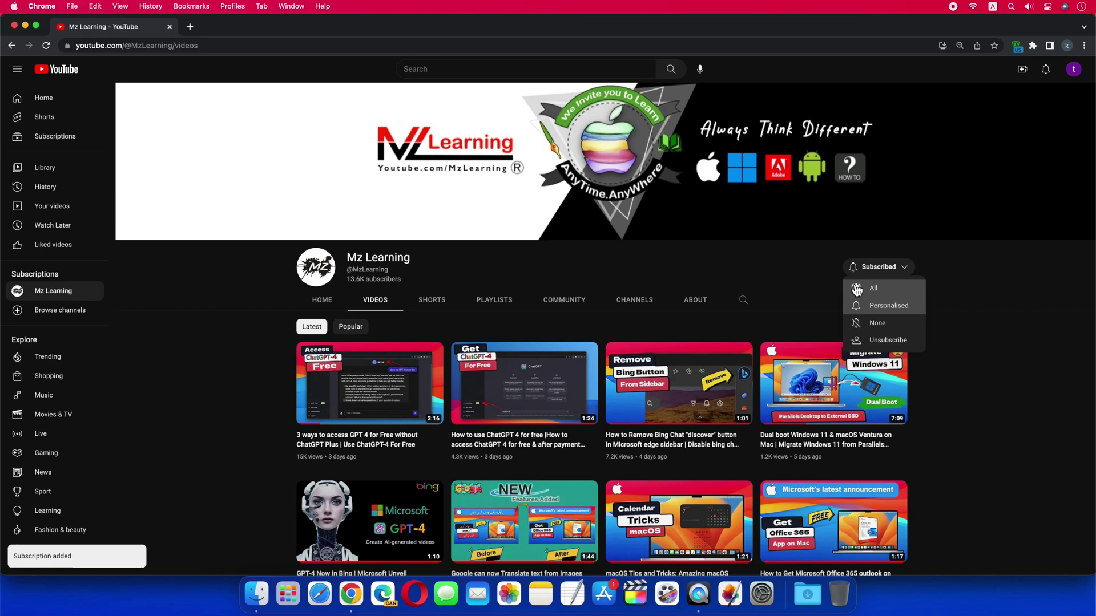
click(855, 287)
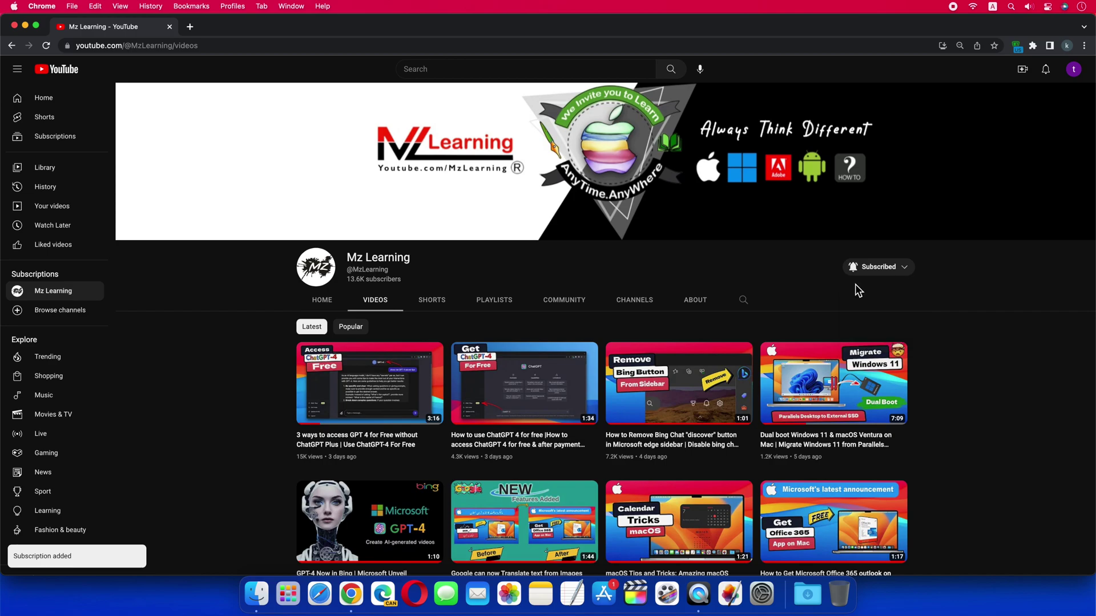